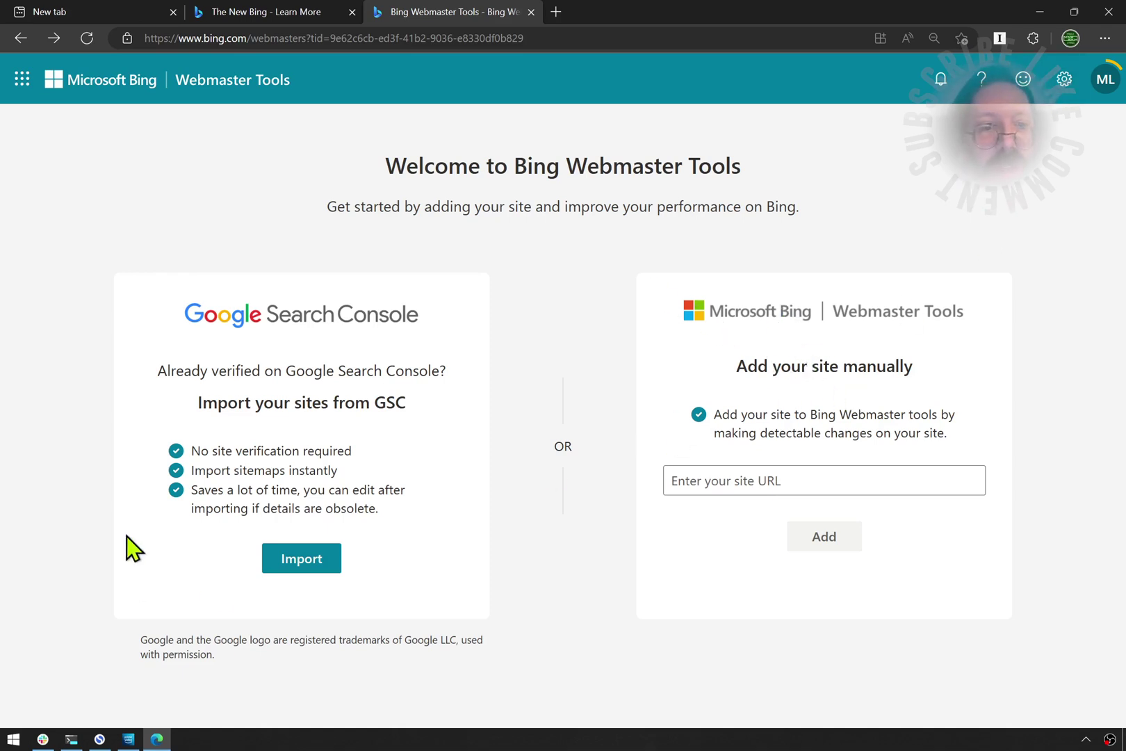
Begin the Google Search Console import and authorize Bing with the chosen Google account.
left_click(306, 565)
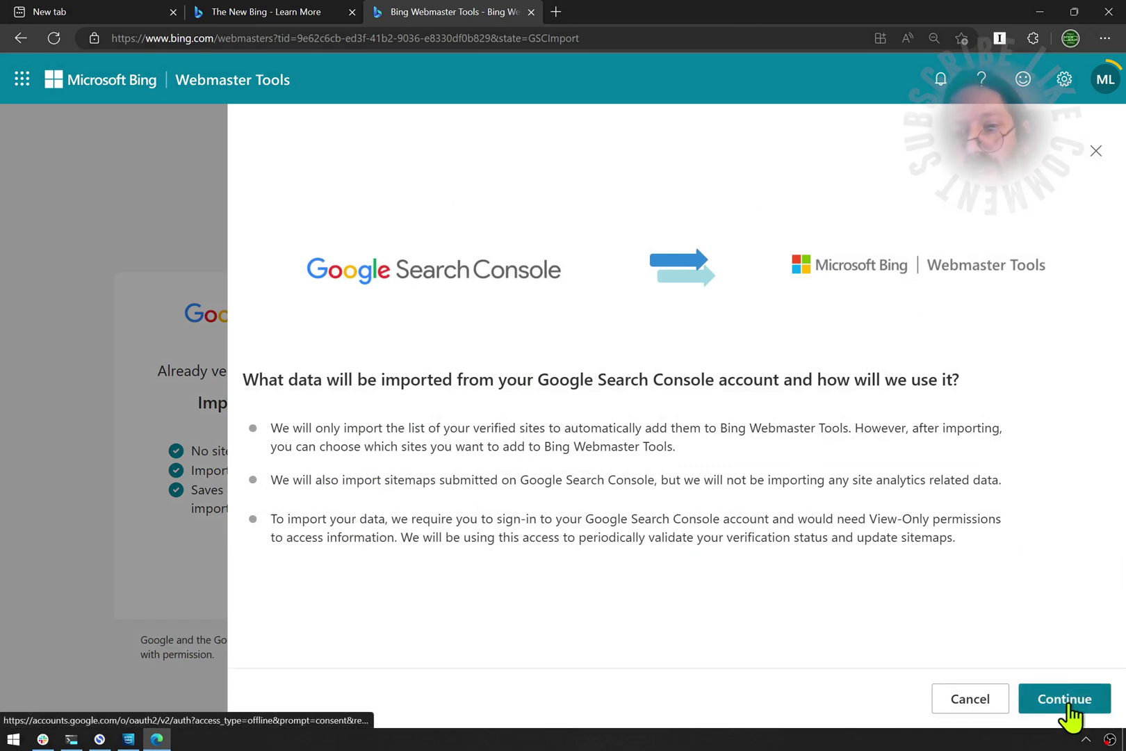
left_click(1069, 704)
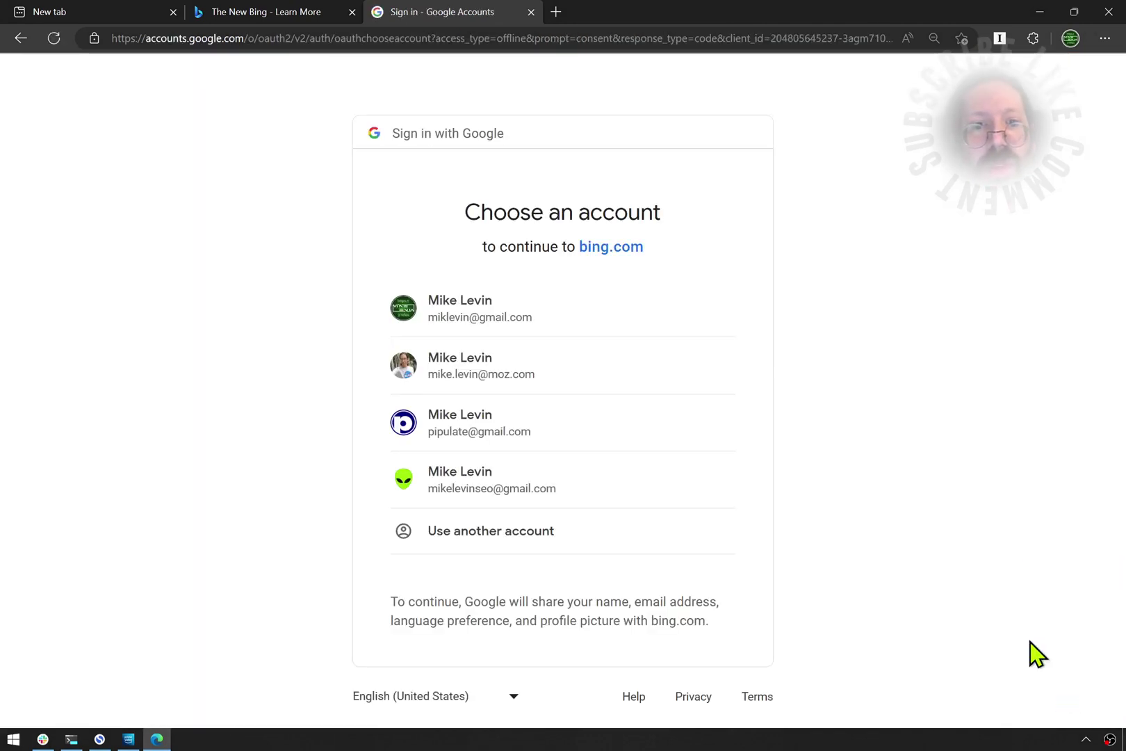
left_click(483, 311)
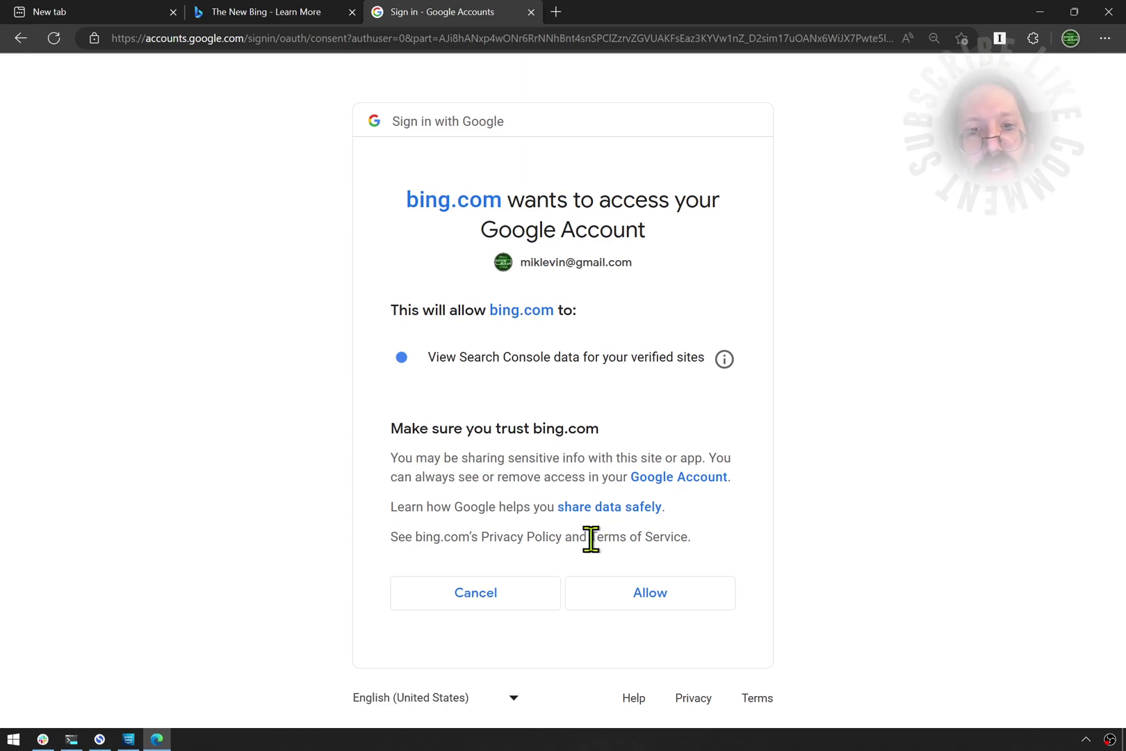
left_click(628, 597)
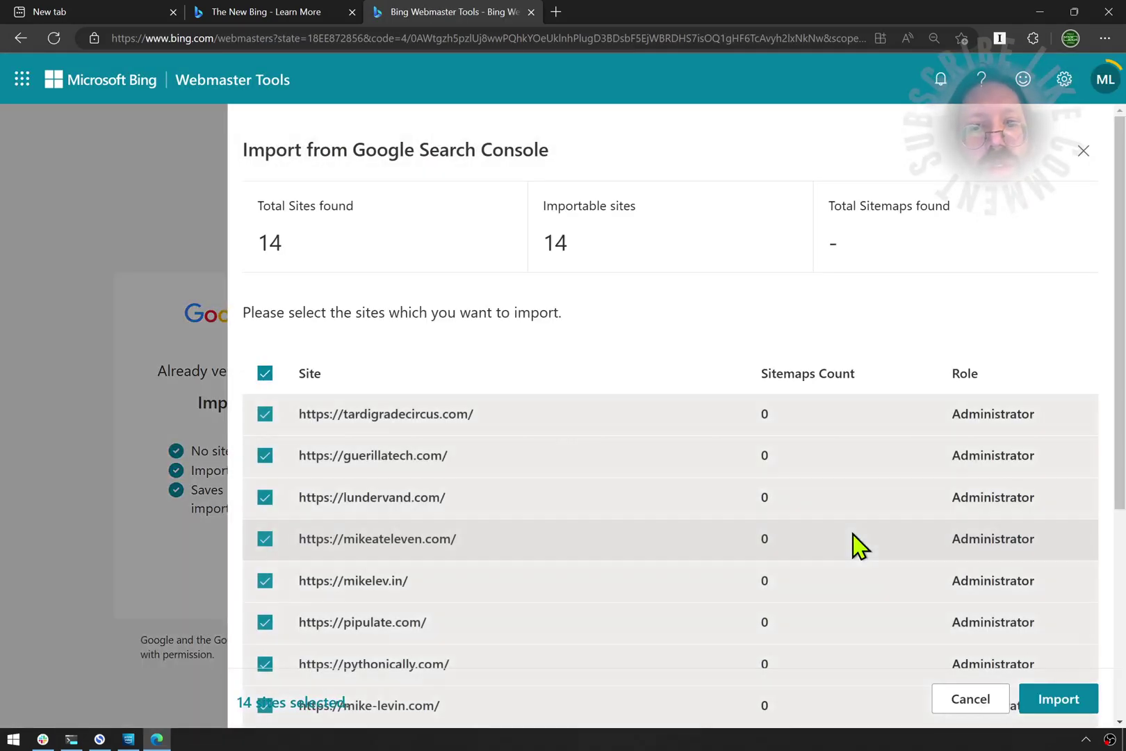
Review the 14 selected Search Console sites and import them all.
scroll(697, 304, "down", 5)
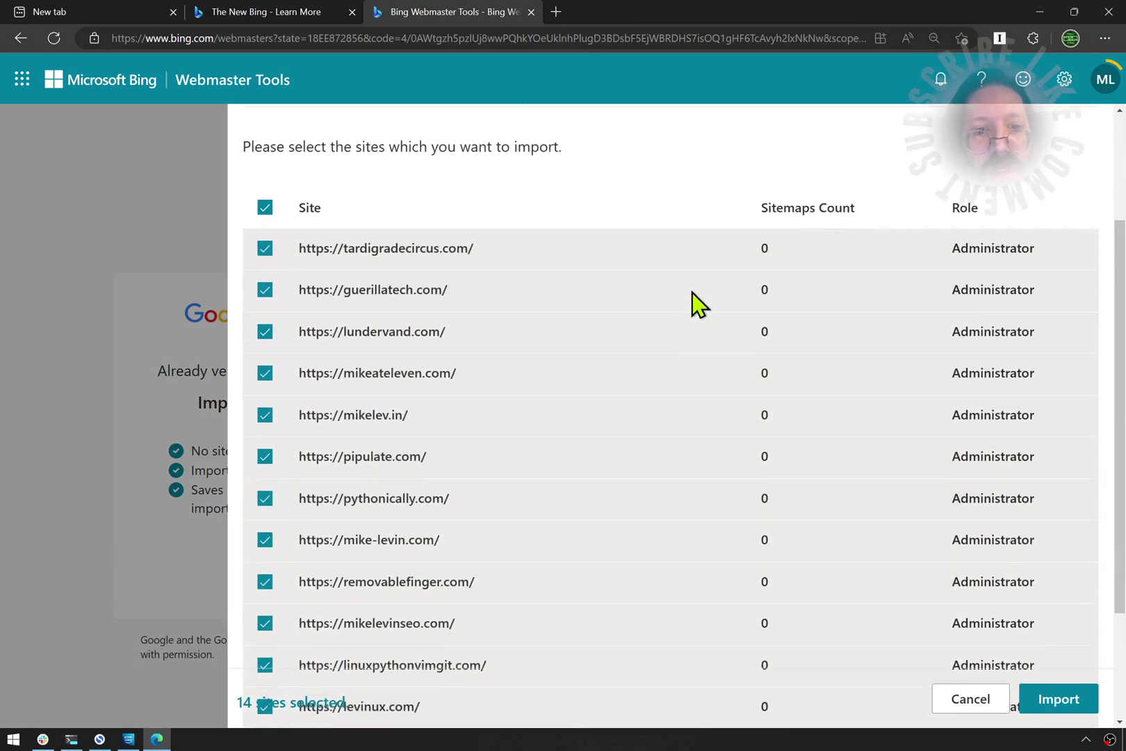
scroll(663, 205, "up", 5)
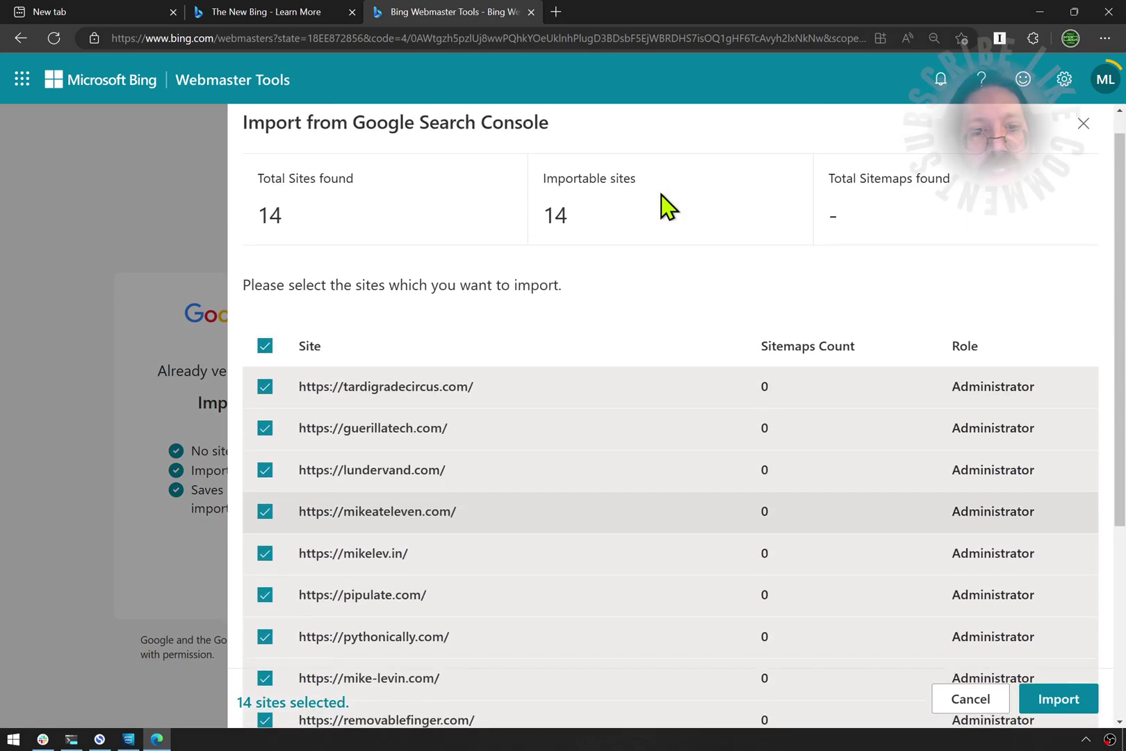
scroll(653, 339, "down", 5)
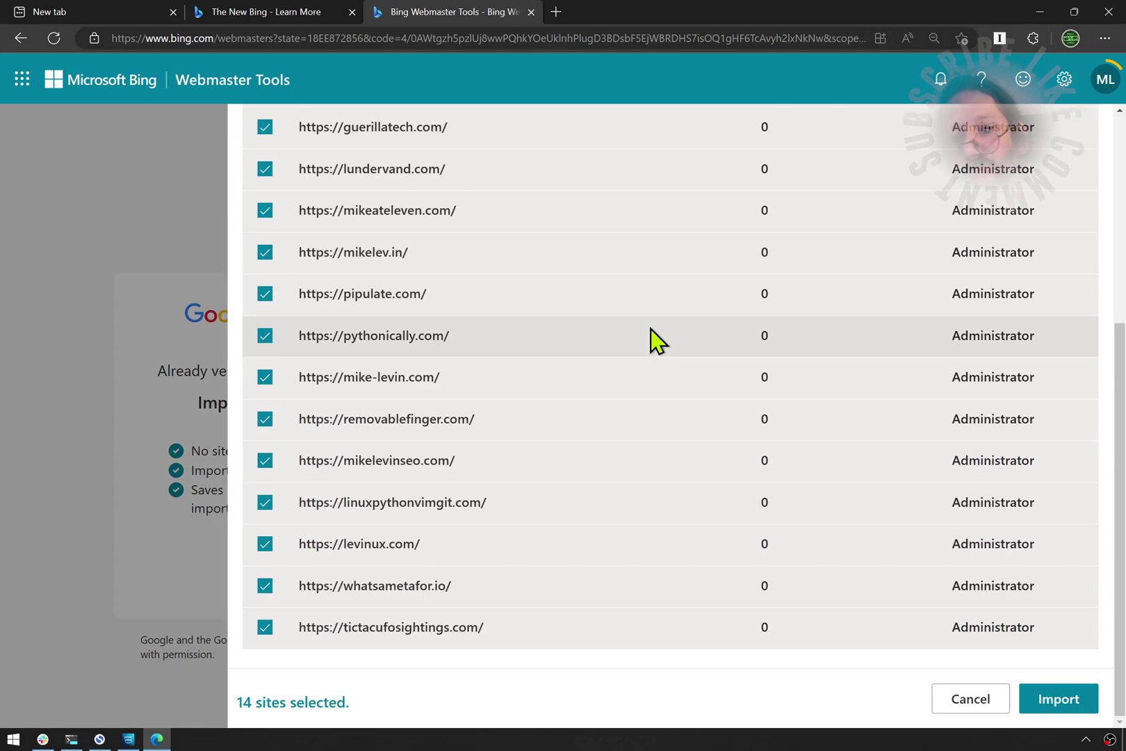
scroll(650, 340, "up", 5)
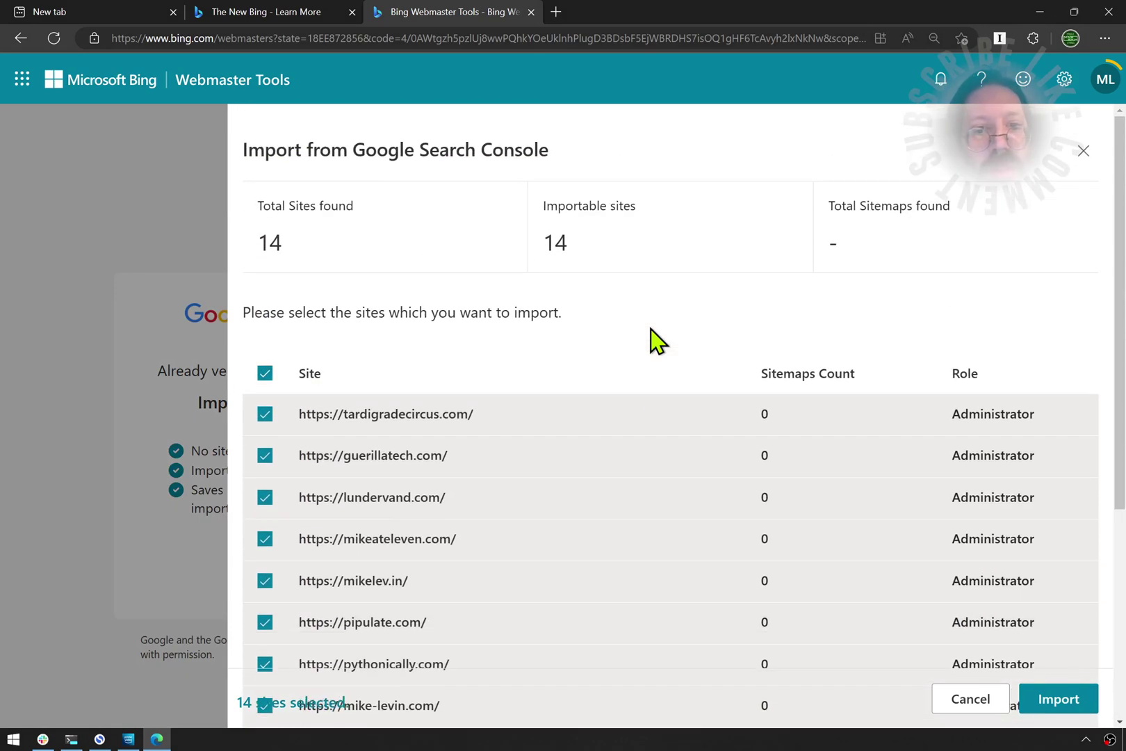
scroll(650, 340, "down", 5)
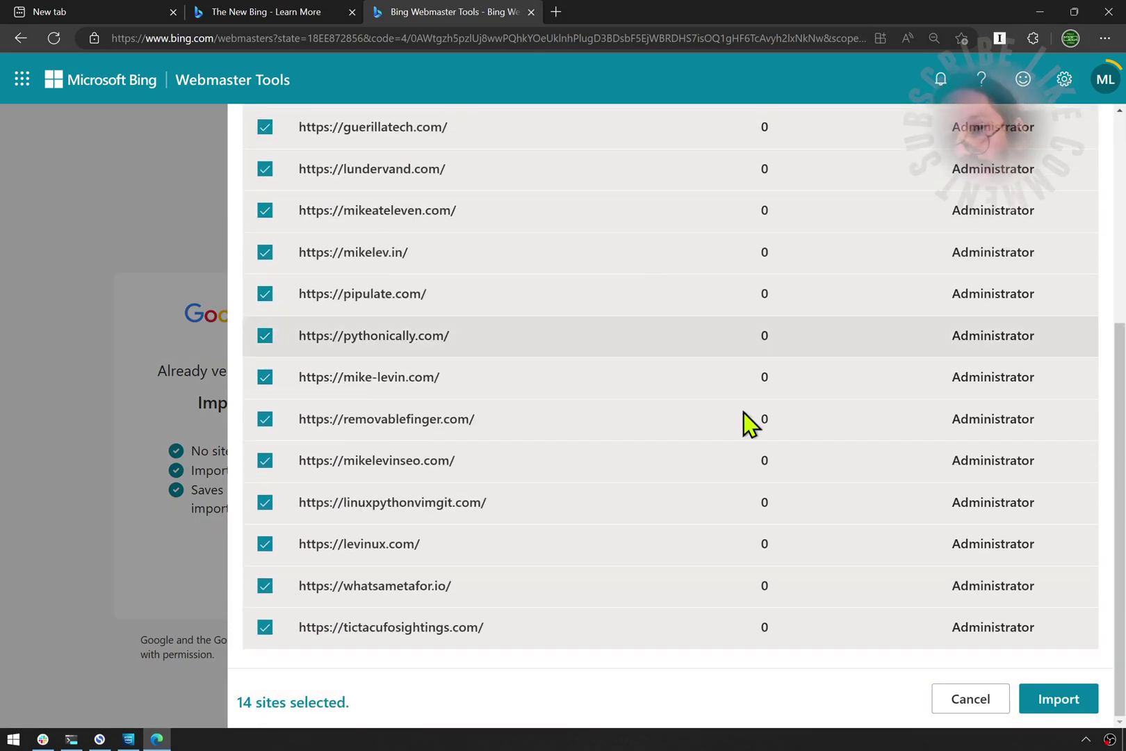
left_click(1076, 701)
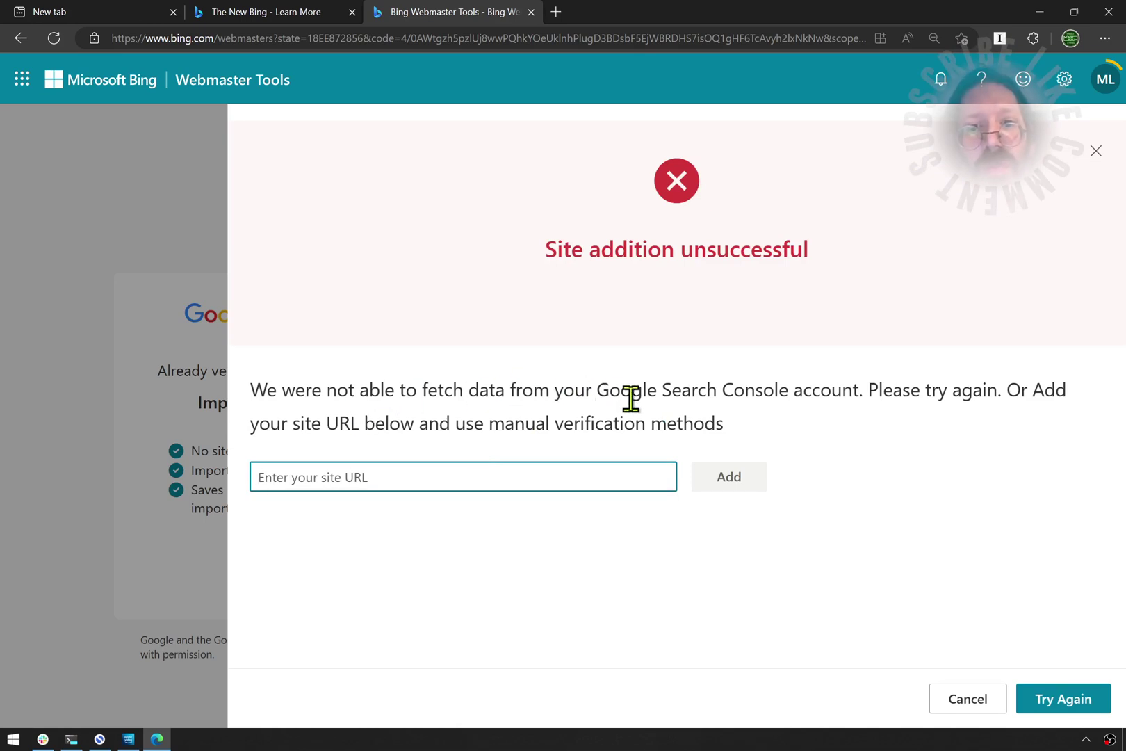
Retry the failed Search Console import.
left_click(1060, 701)
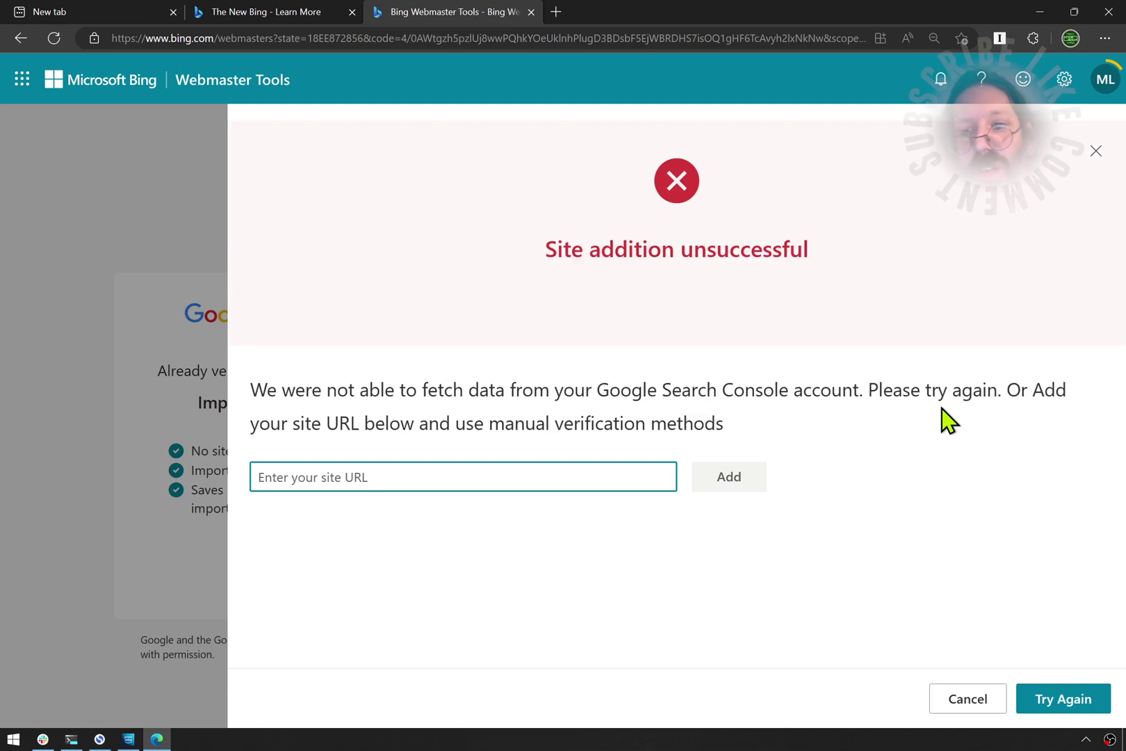
Dismiss the import error, submit the site URL manually, then append a trailing slash.
left_click(957, 703)
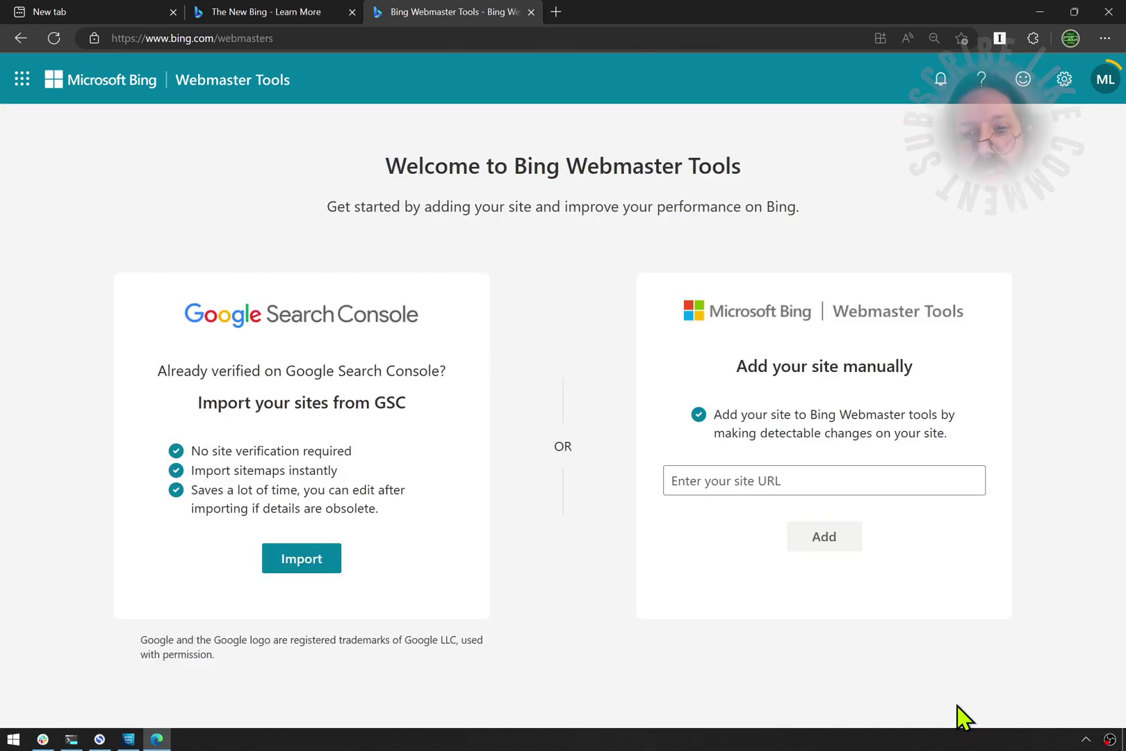
left_click(761, 481)
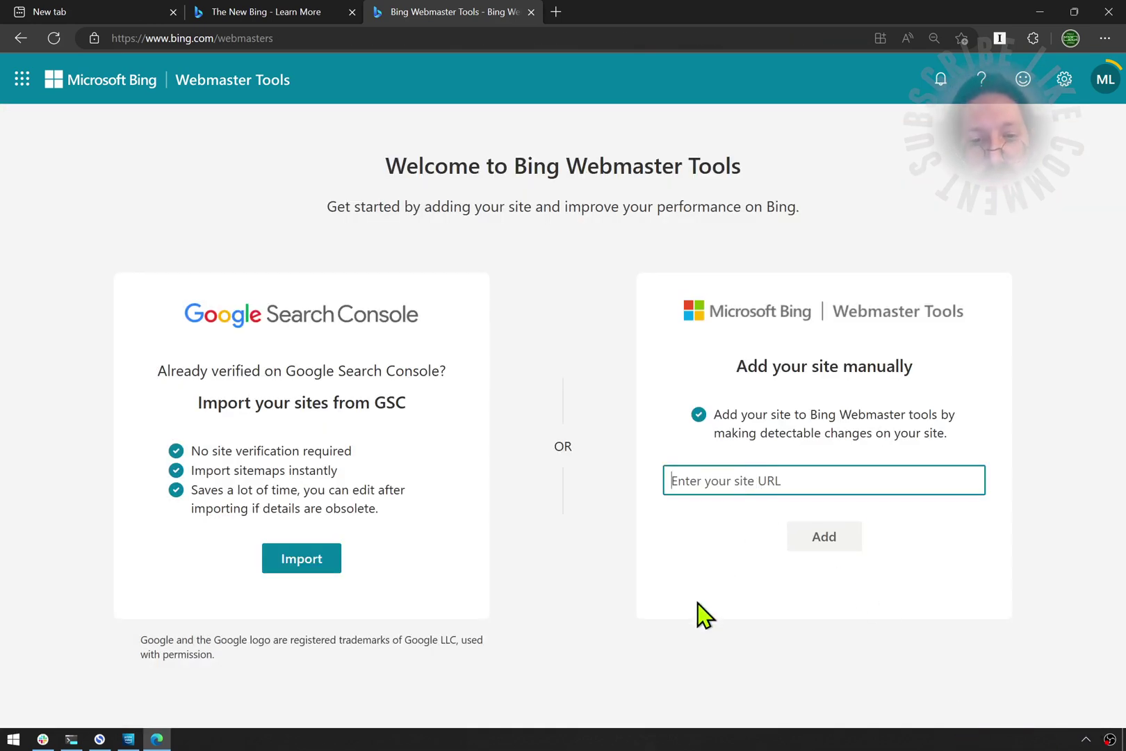
type("ht")
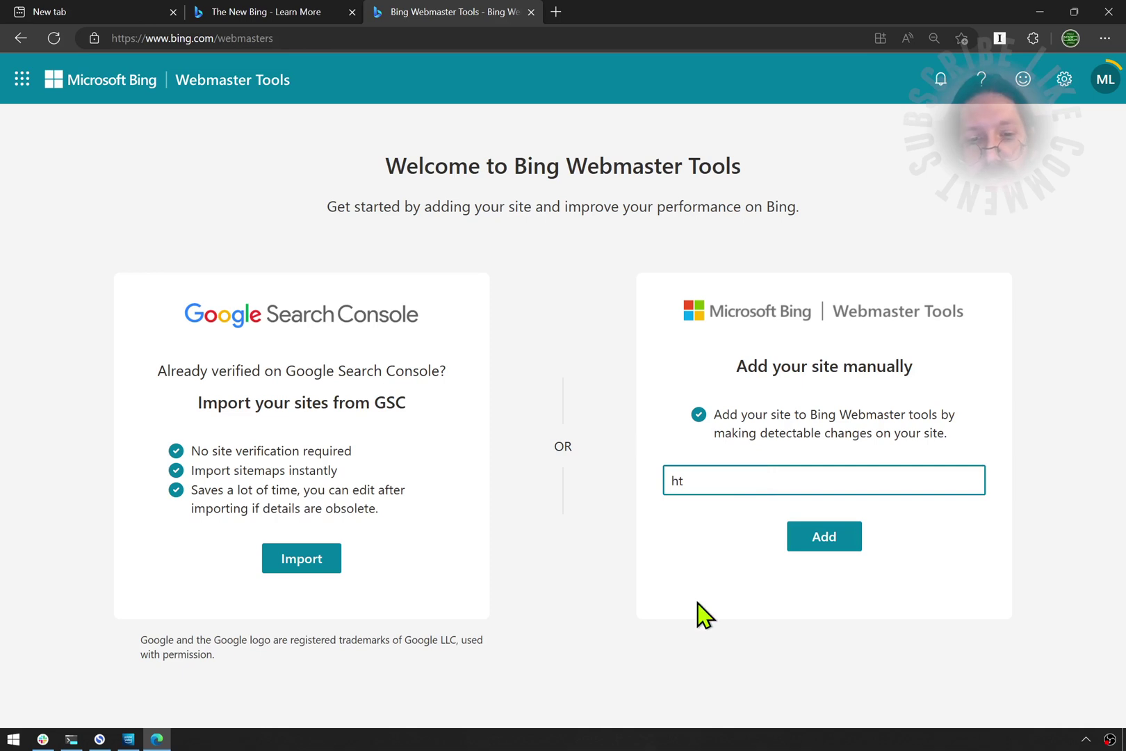
type("tps:")
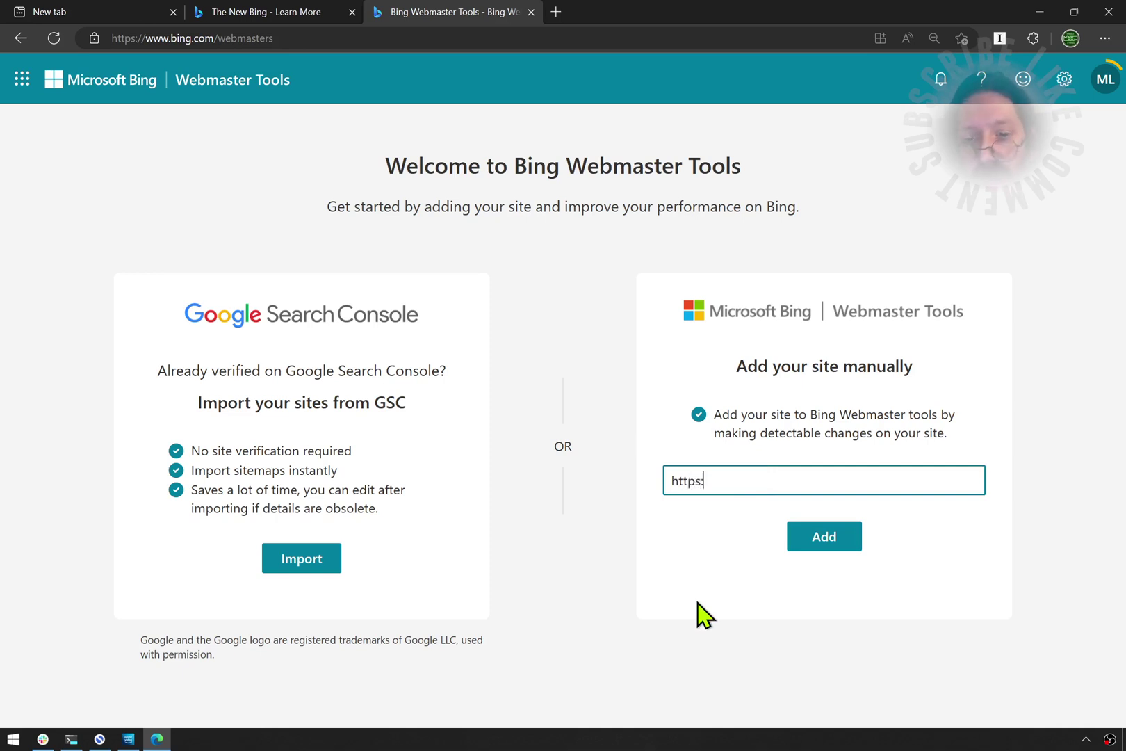
type("//mik")
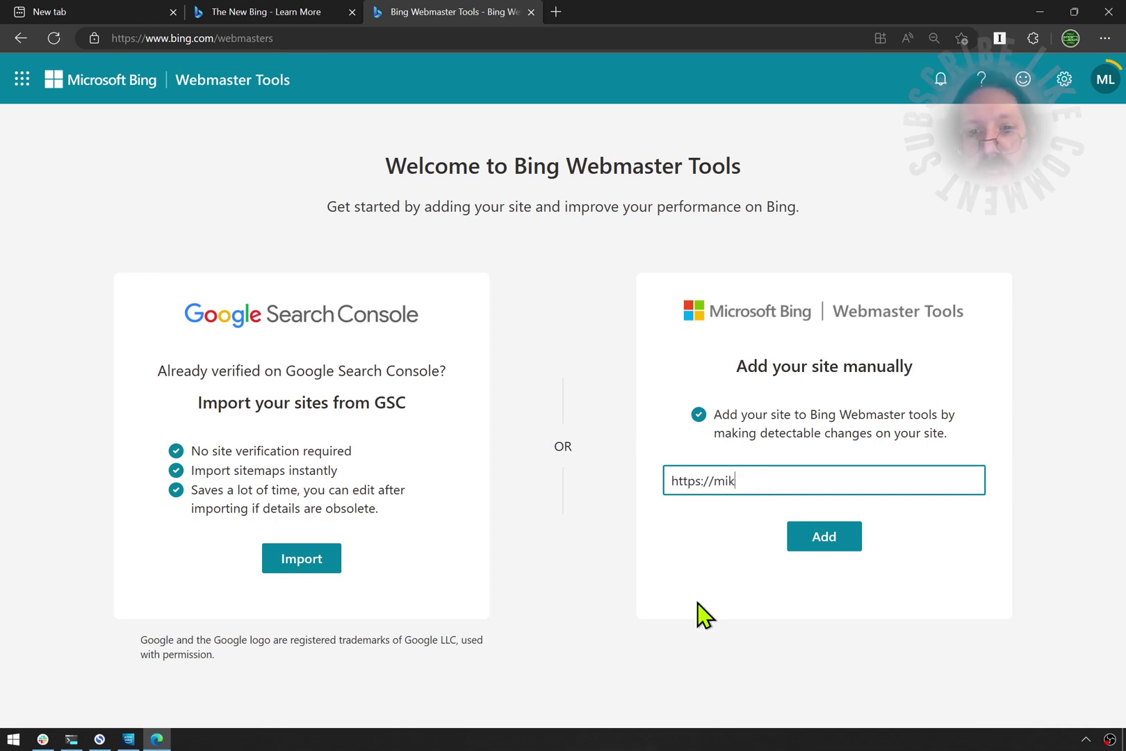
type("e")
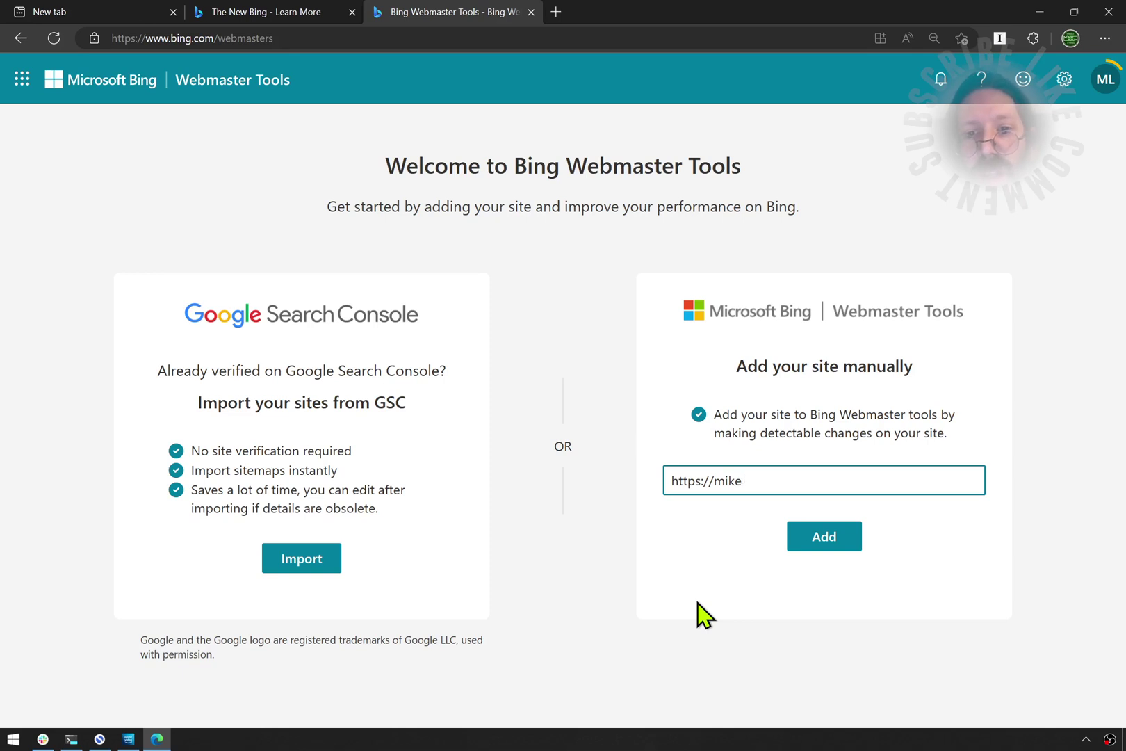
type(".elev.in")
left_click(838, 542)
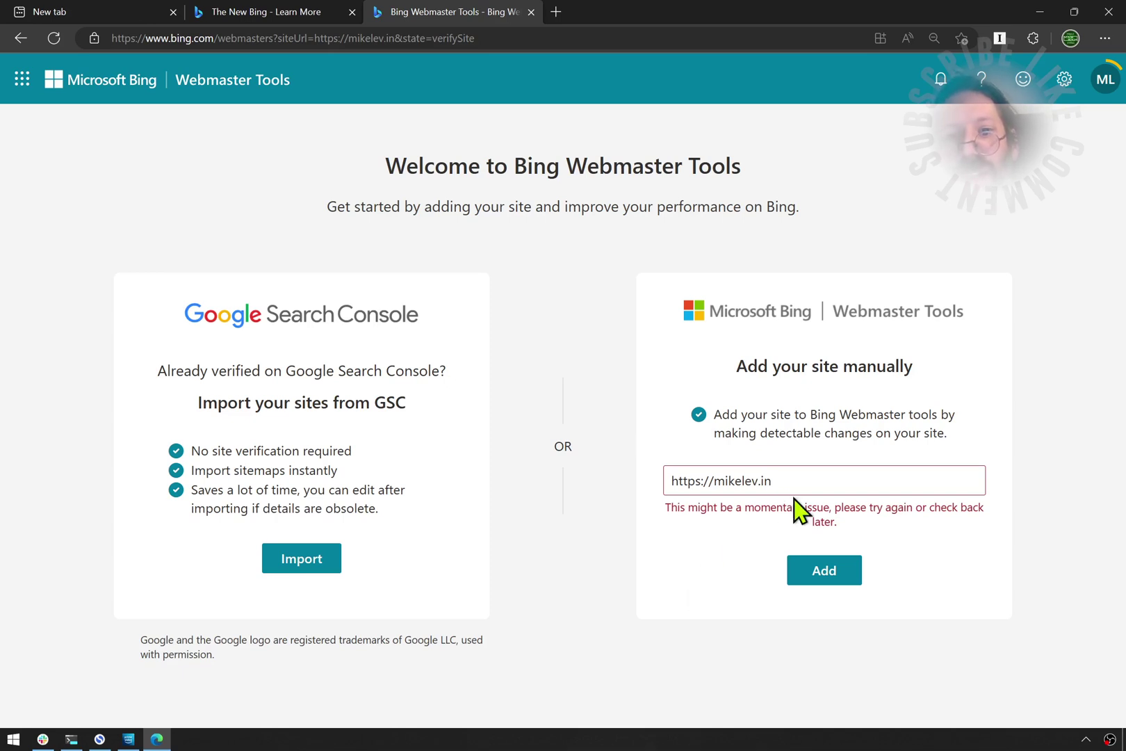
left_click(803, 478)
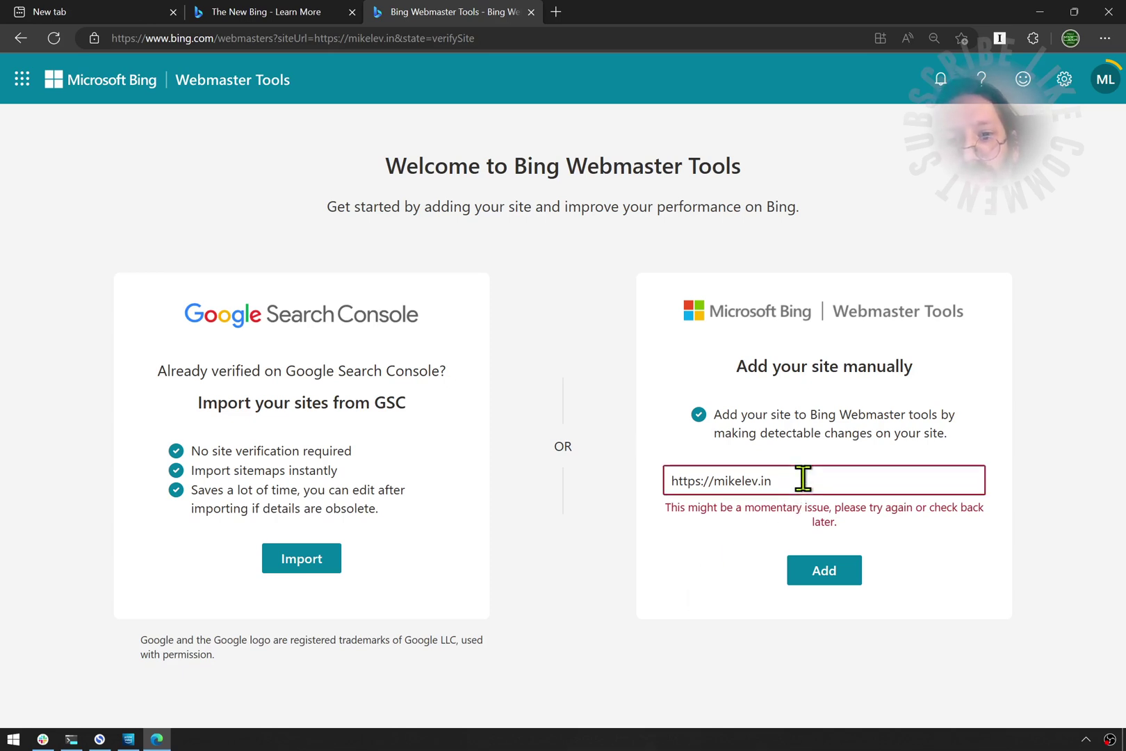
type("/")
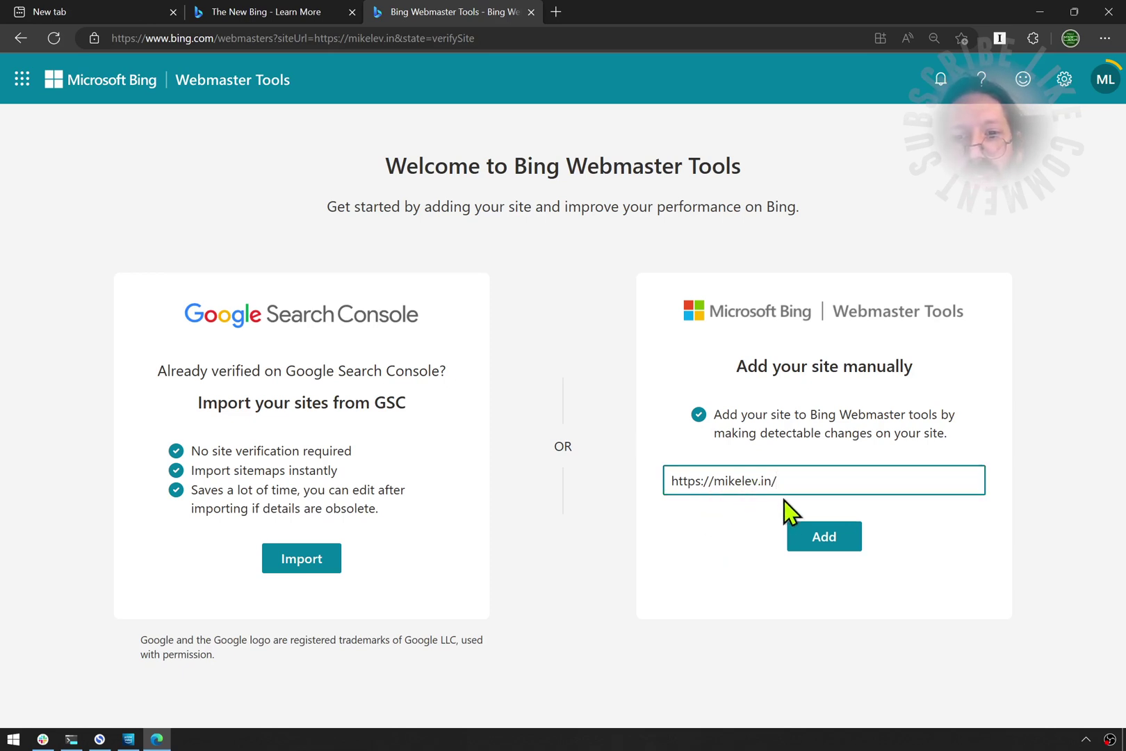
left_click(824, 540)
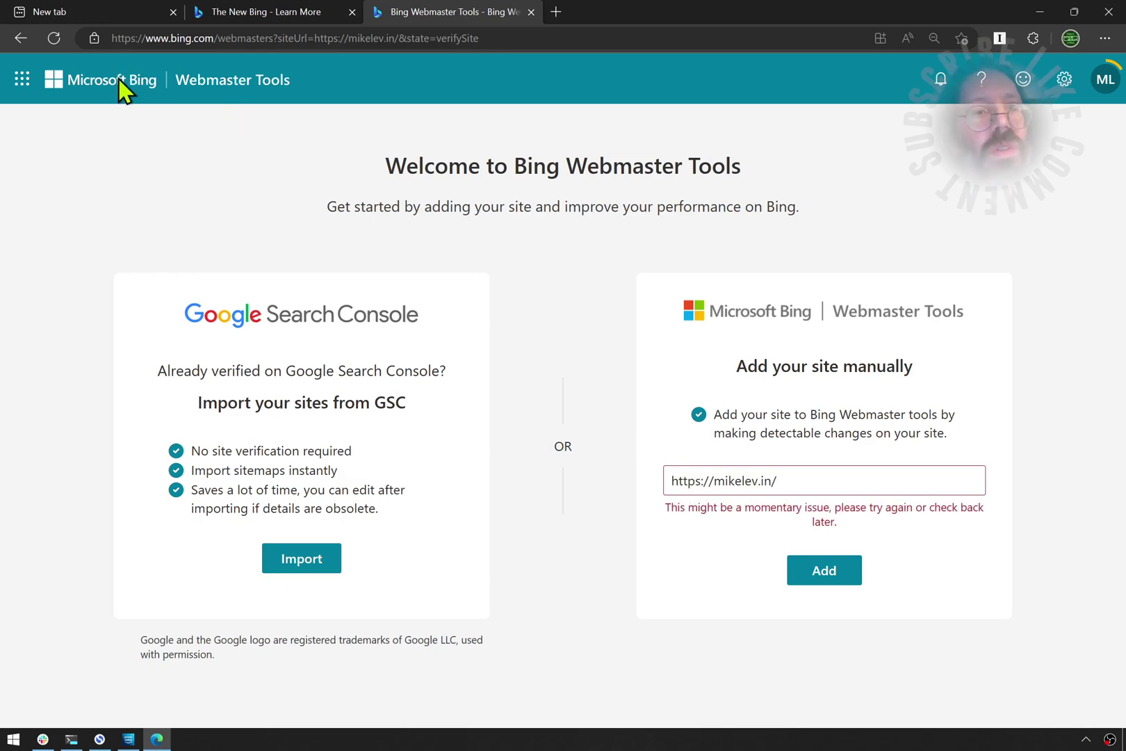
left_click(21, 79)
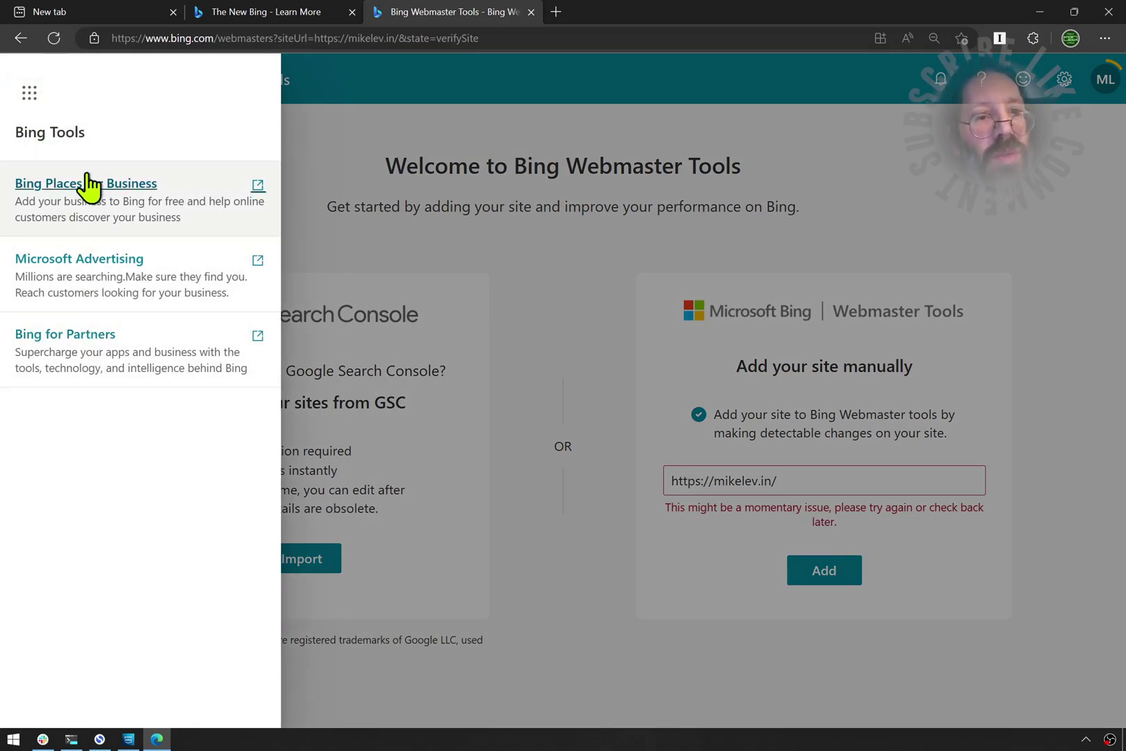
left_click(371, 137)
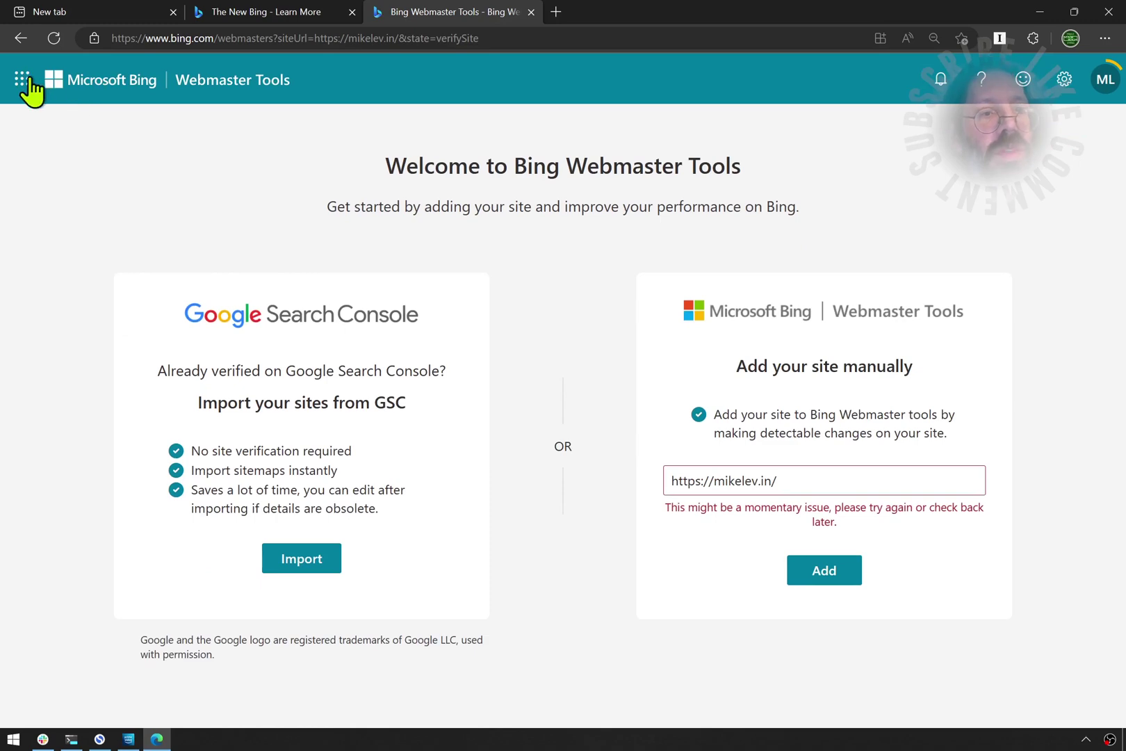
left_click(23, 79)
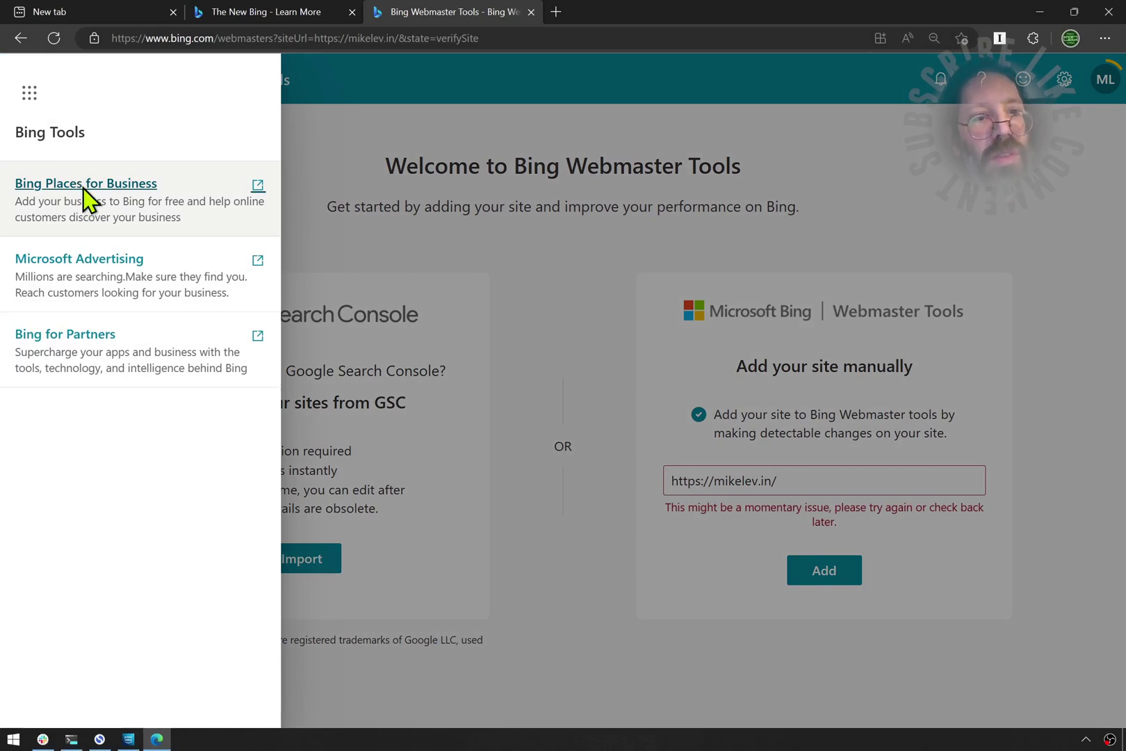
left_click(85, 199)
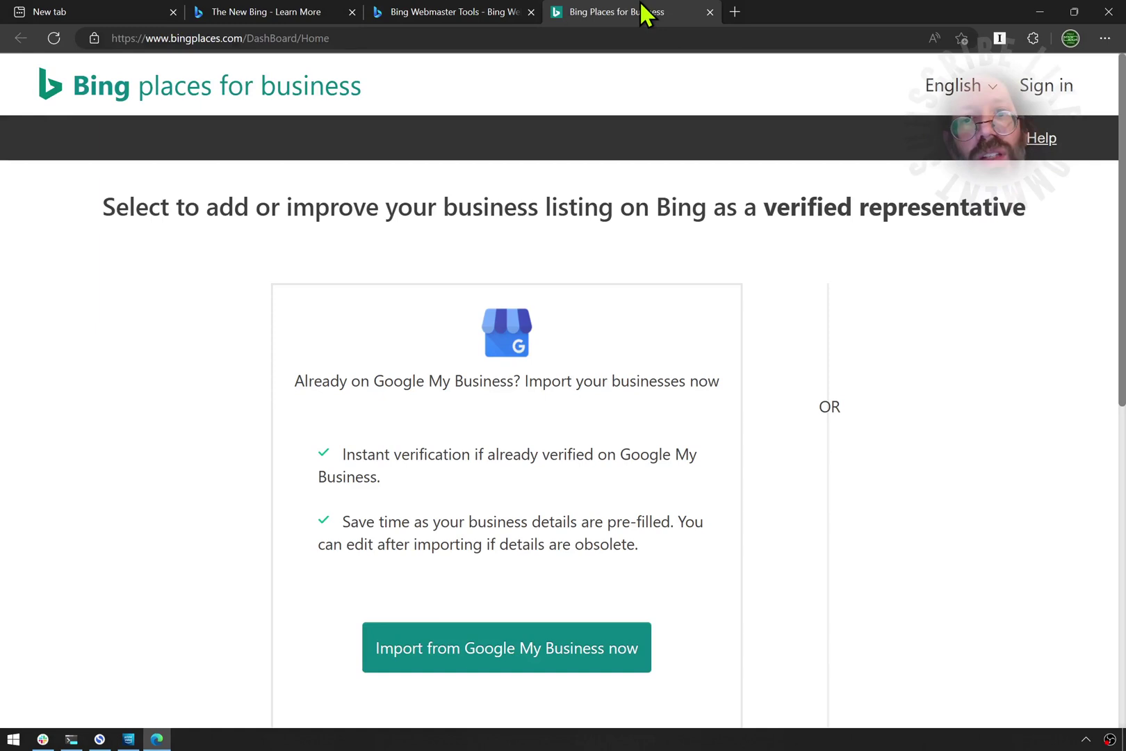
left_click(709, 11)
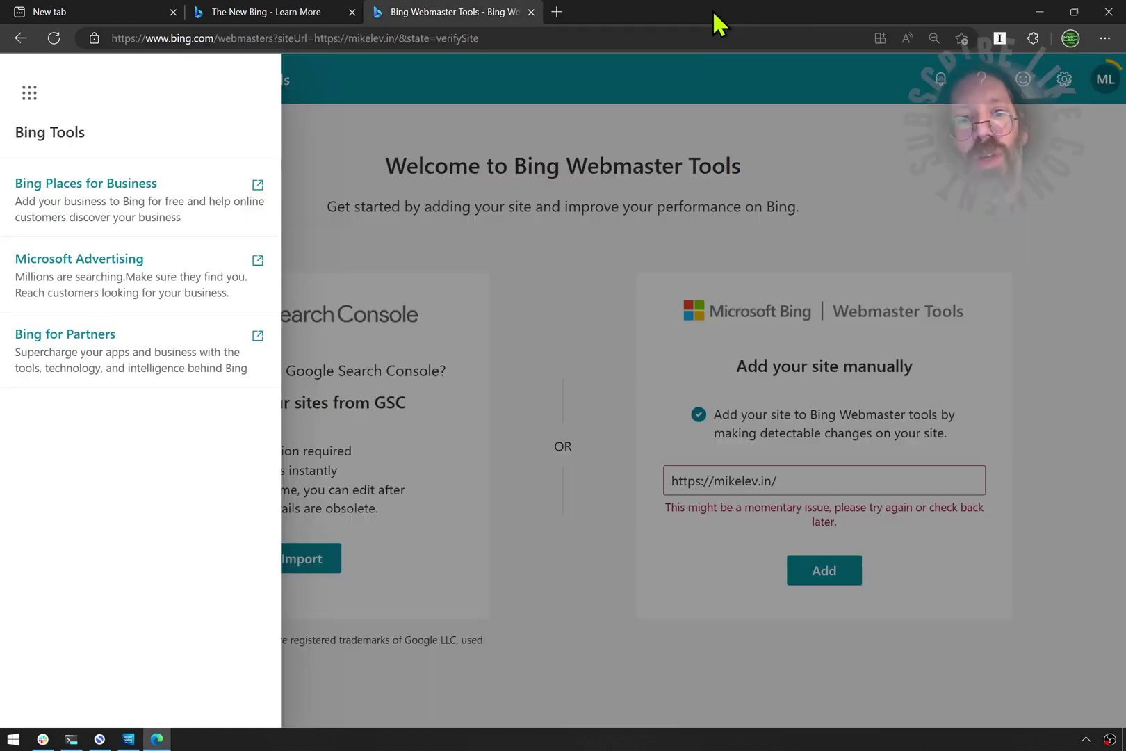
left_click(530, 250)
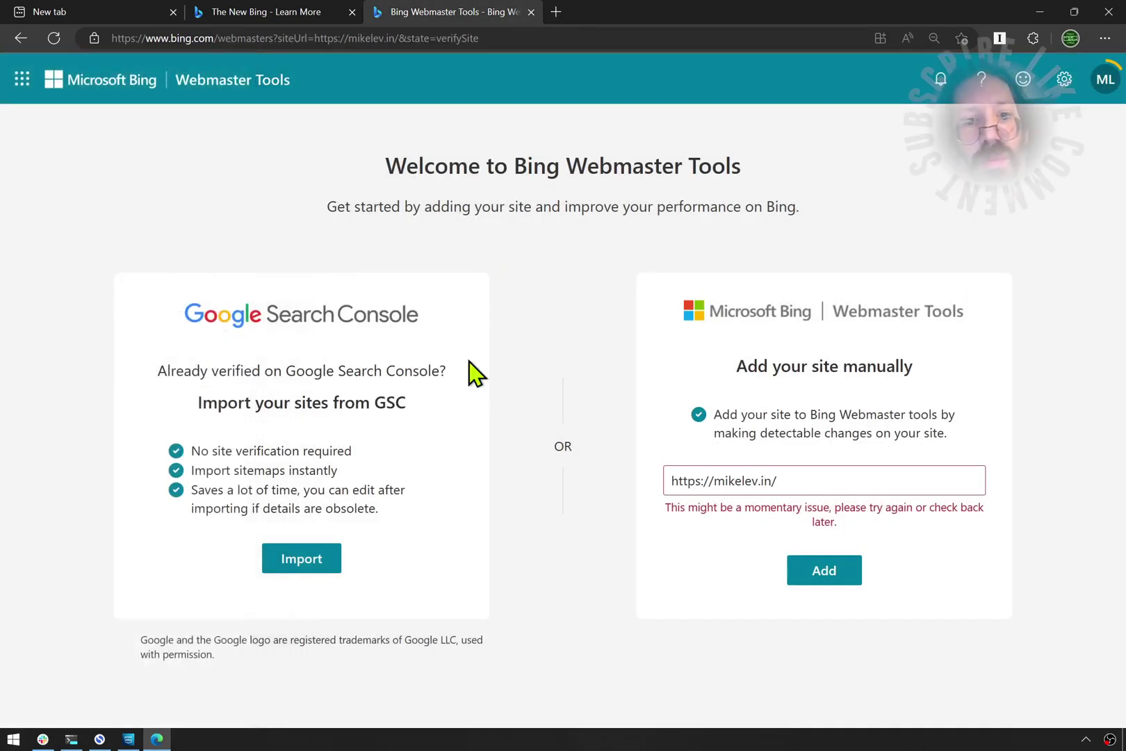
Replace the site URL with pipulate.com and submit it.
left_click(771, 483)
left_click_drag(771, 482, 714, 506)
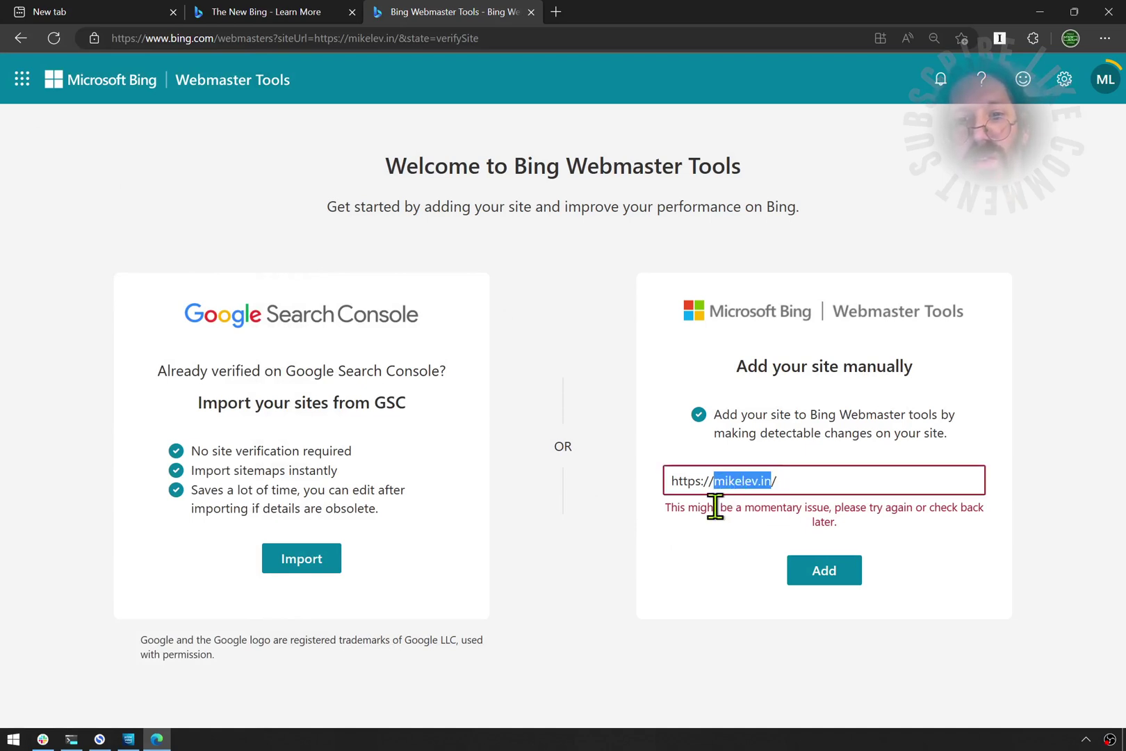
type("pipula")
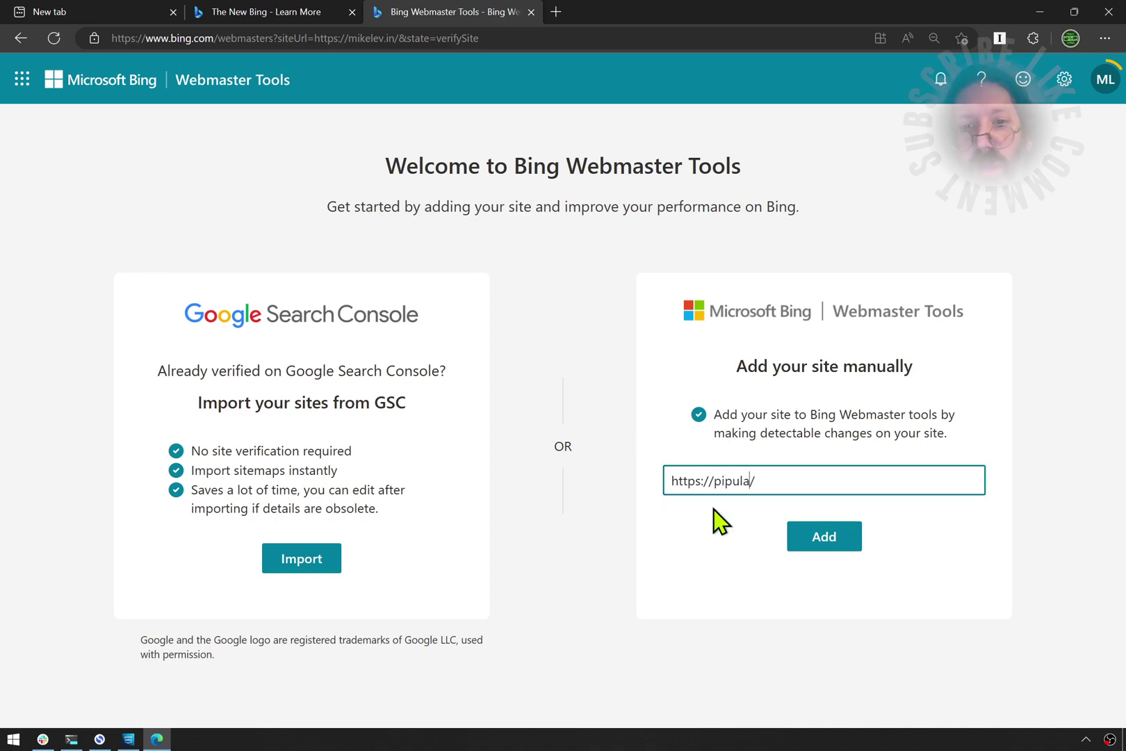
type("te.com")
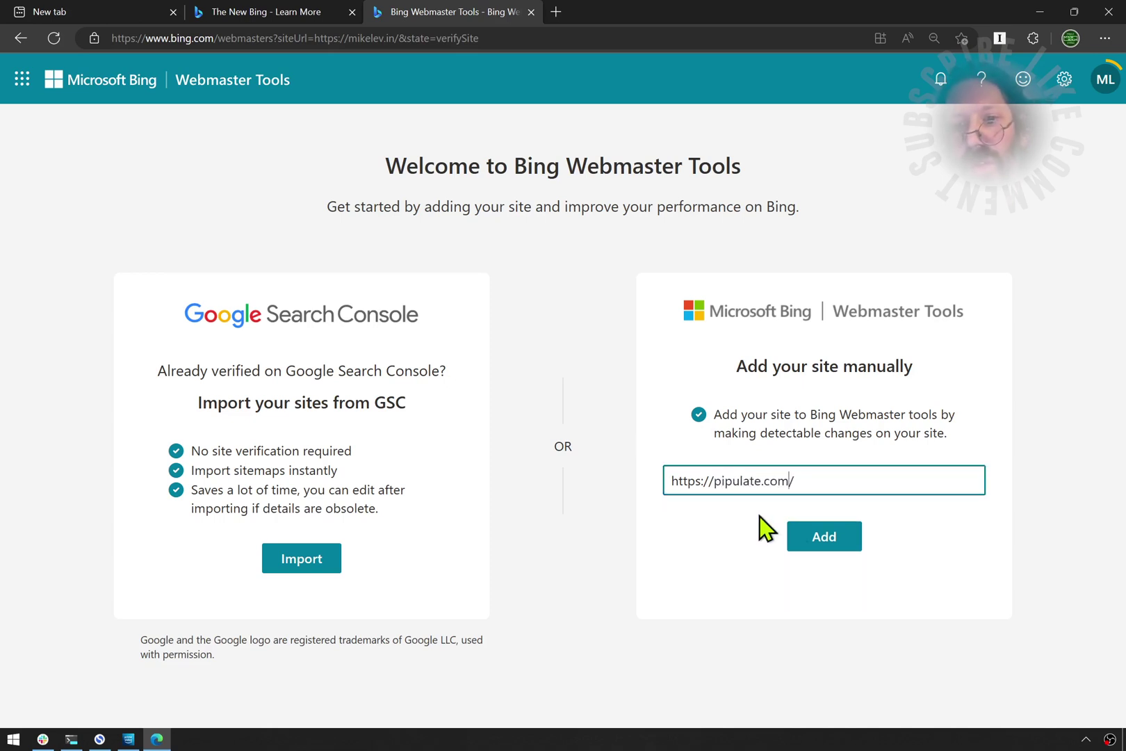
left_click(822, 535)
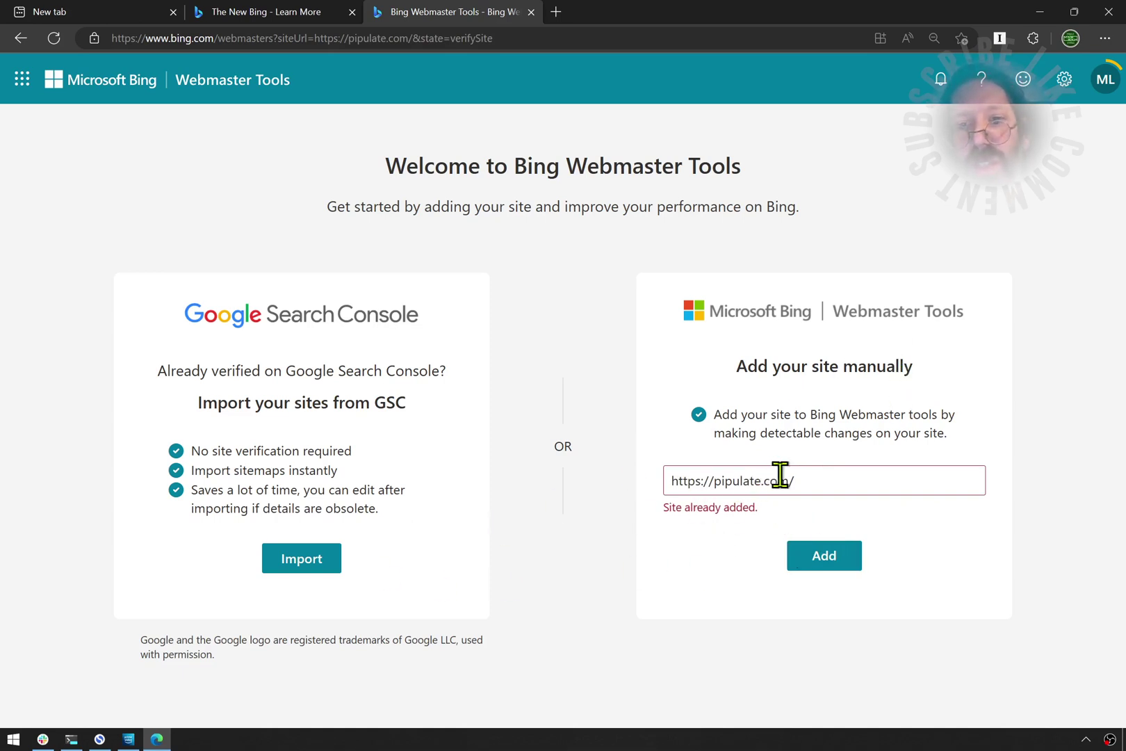
Replace the URL with mikelev.in and submit it again.
left_click_drag(787, 481, 716, 510)
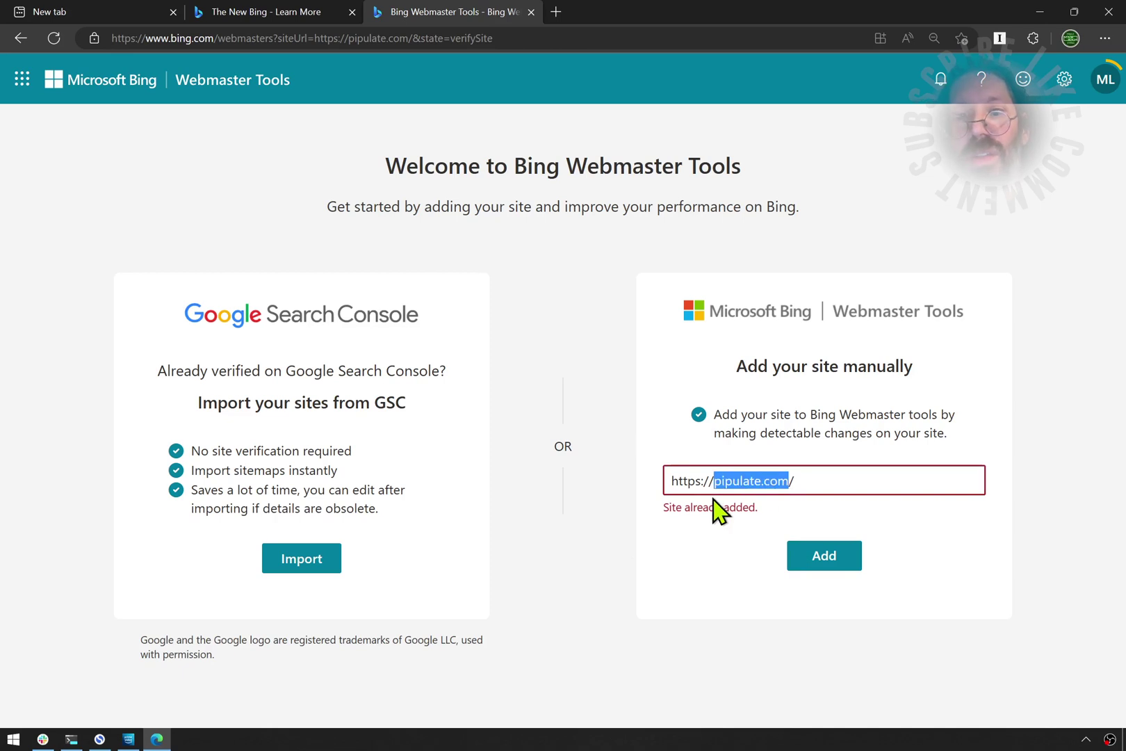
type("mikelev")
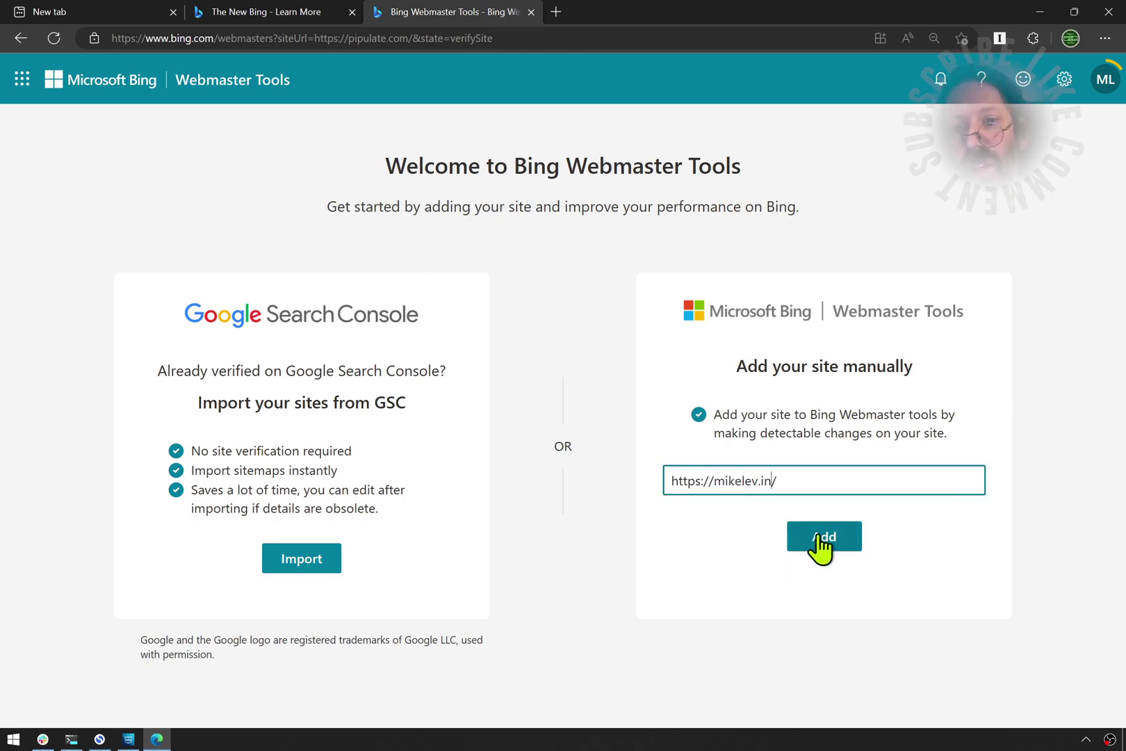
left_click(822, 540)
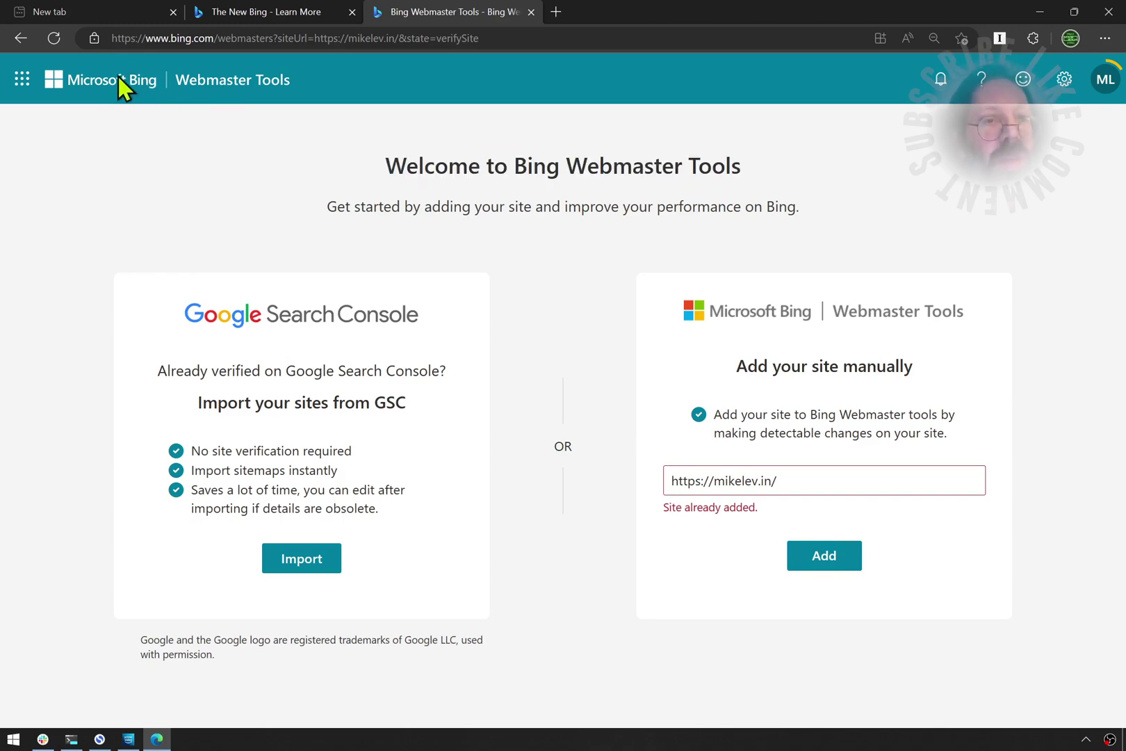
left_click(21, 79)
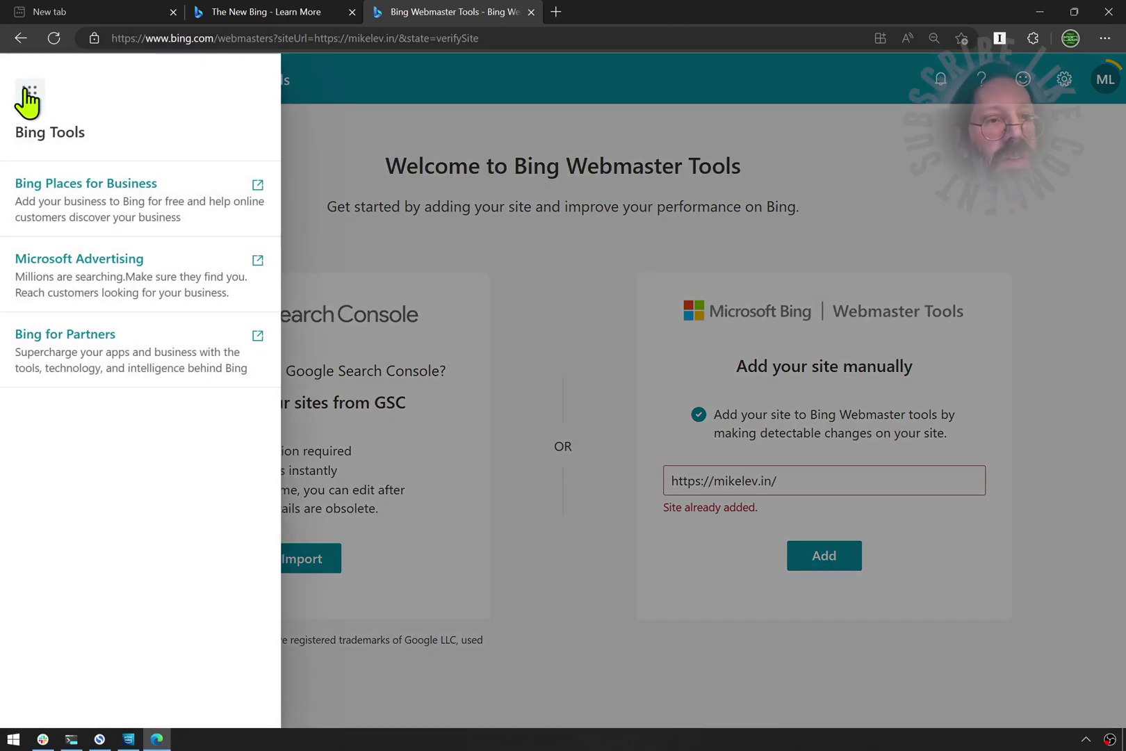
left_click(74, 271)
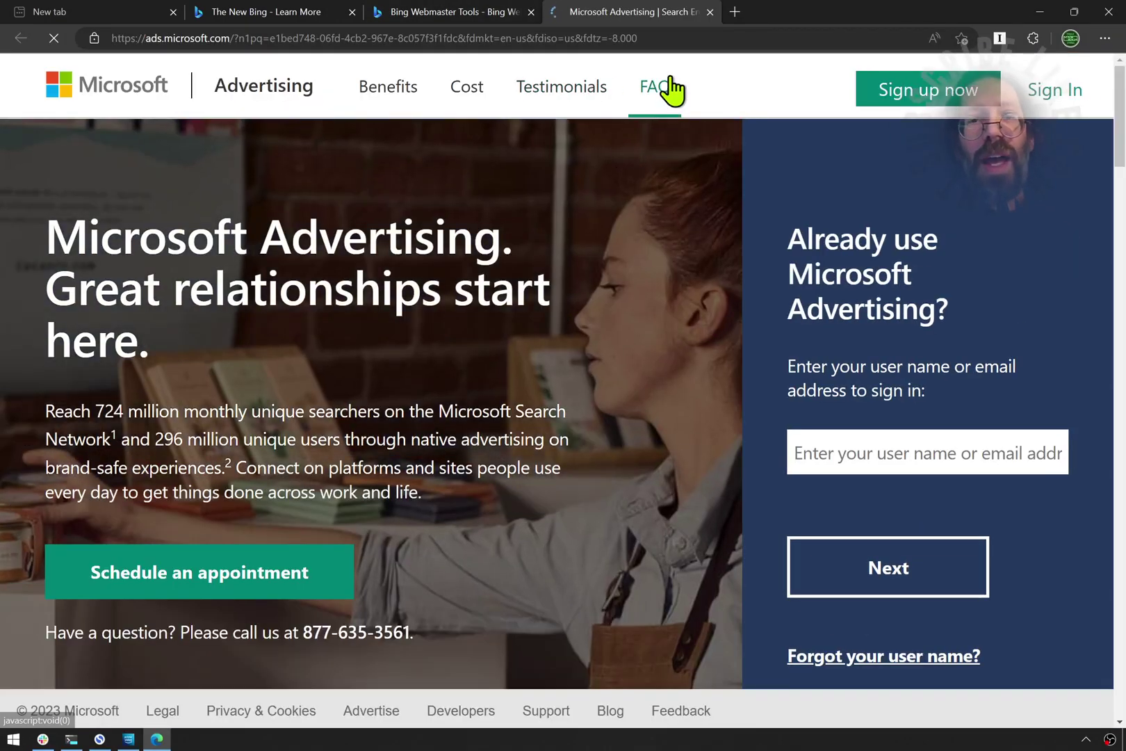
left_click(709, 12)
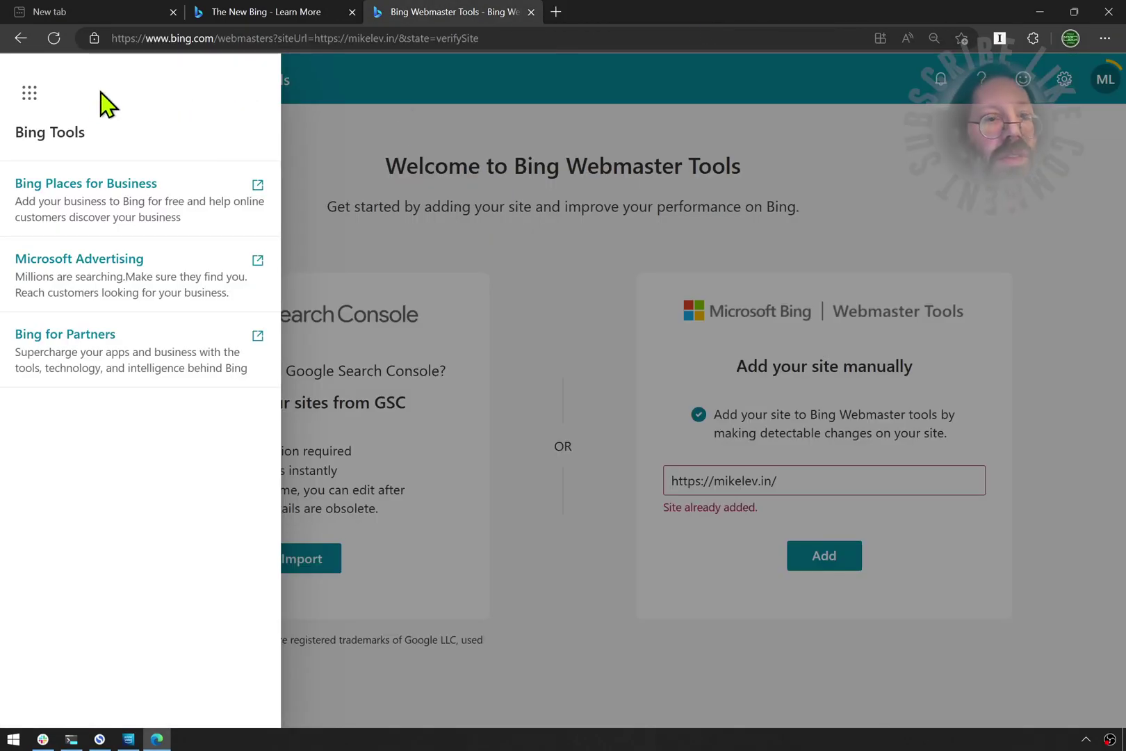
left_click(82, 347)
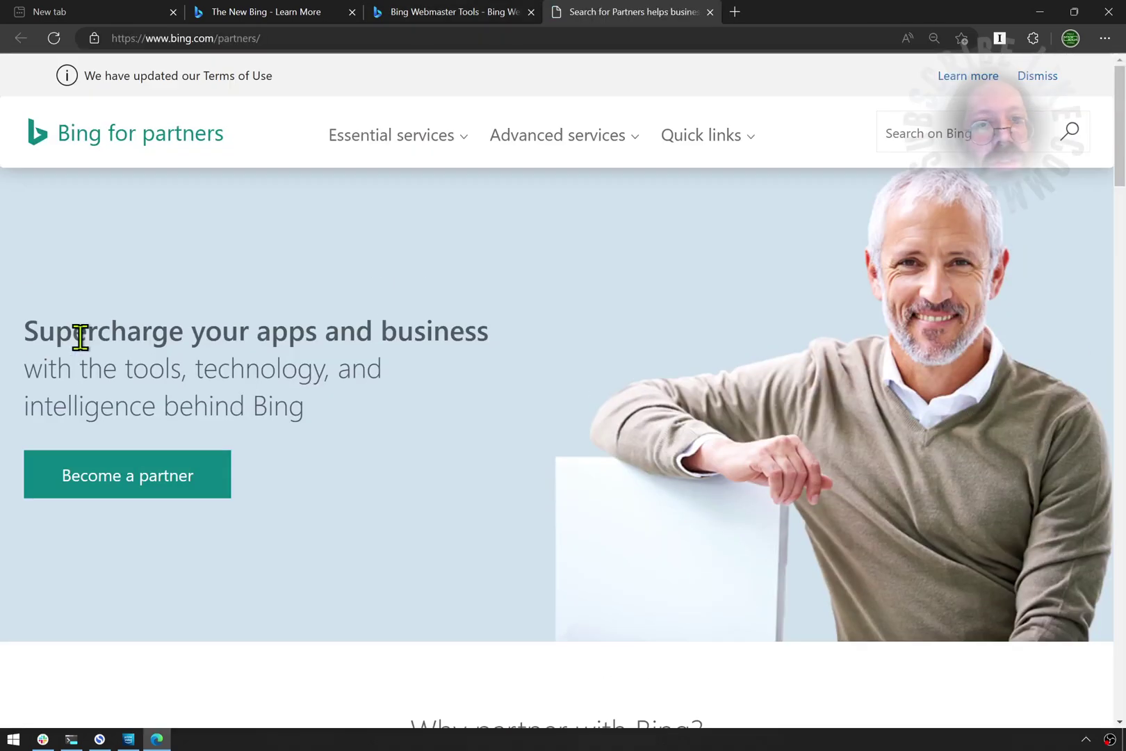
left_click(710, 11)
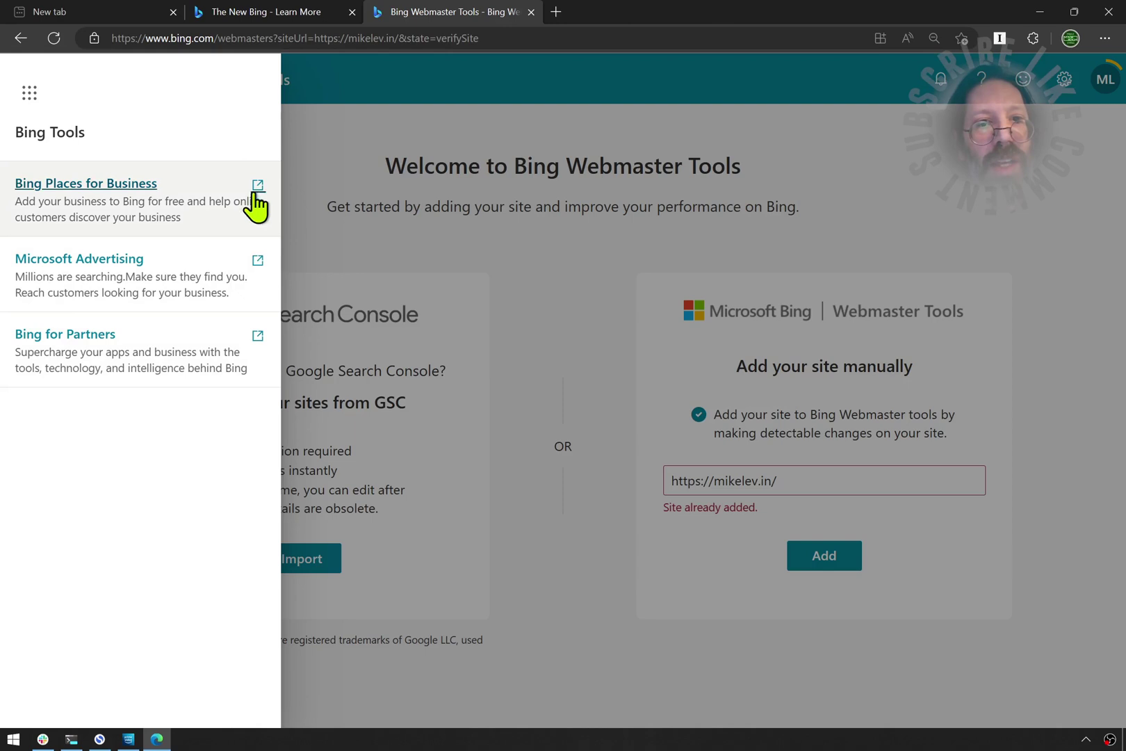
triple_click(33, 136)
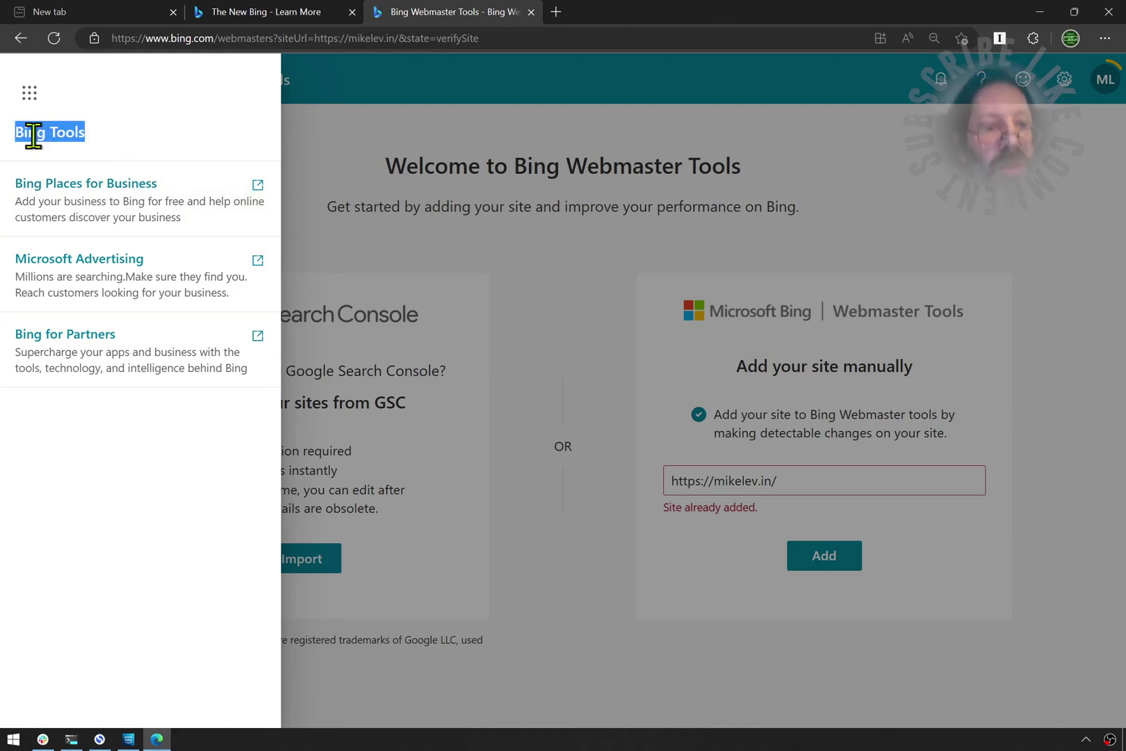
left_click(29, 92)
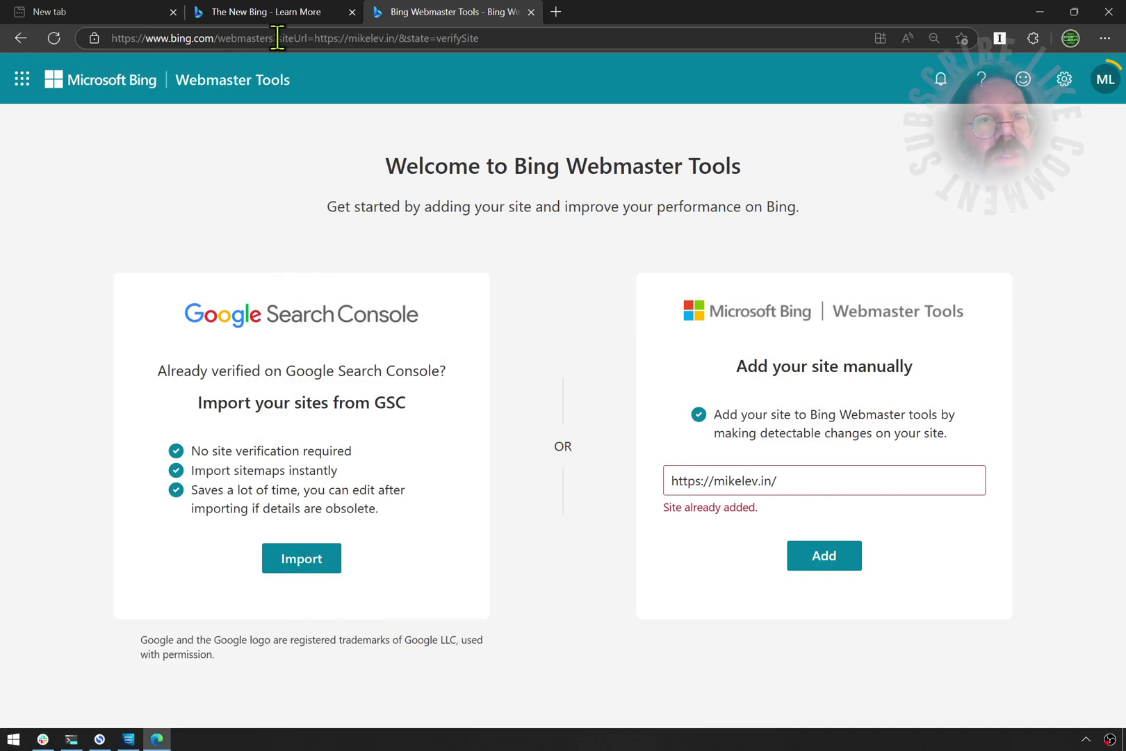
Trim the address bar URL to bing.com/webmasters/ and load it.
left_click_drag(278, 38, 583, 68)
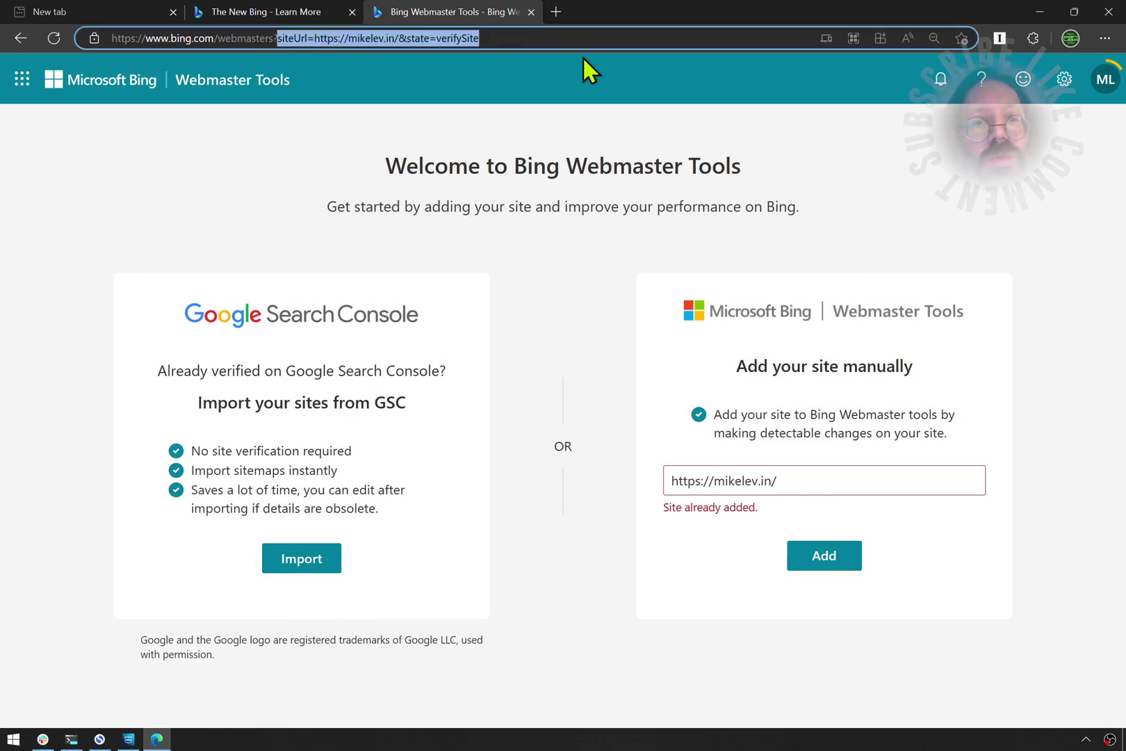
key("BackSpace")
key("BackSpace")
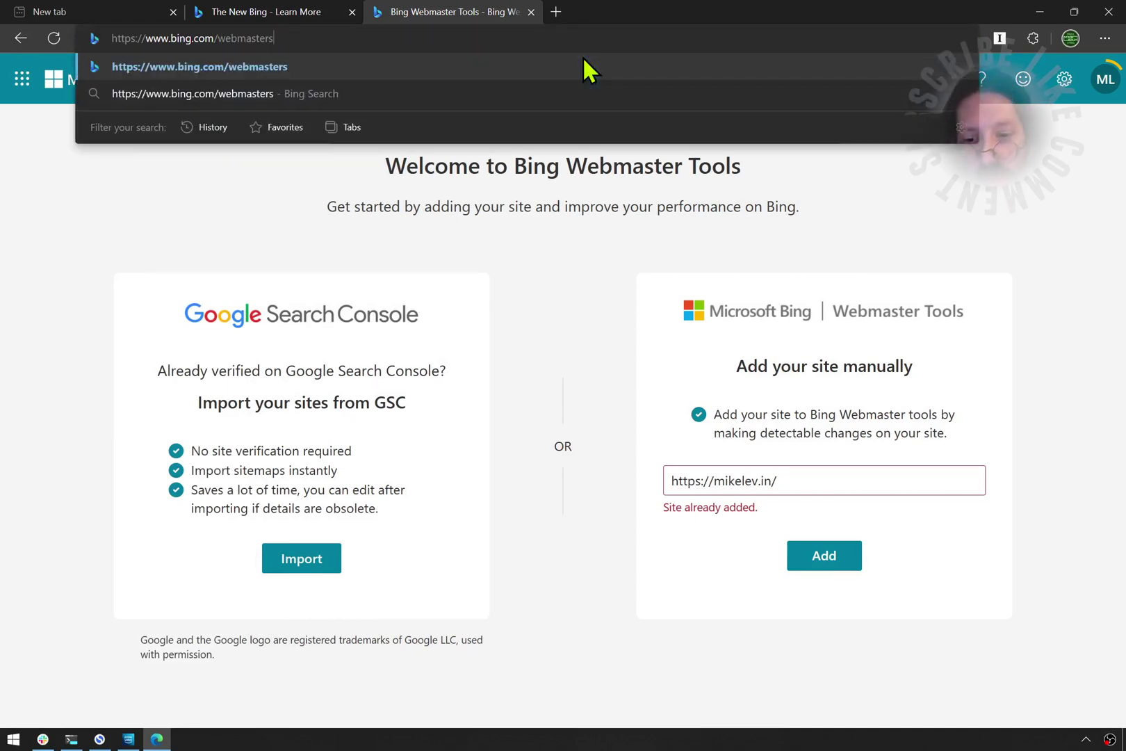
type("/")
key("Return")
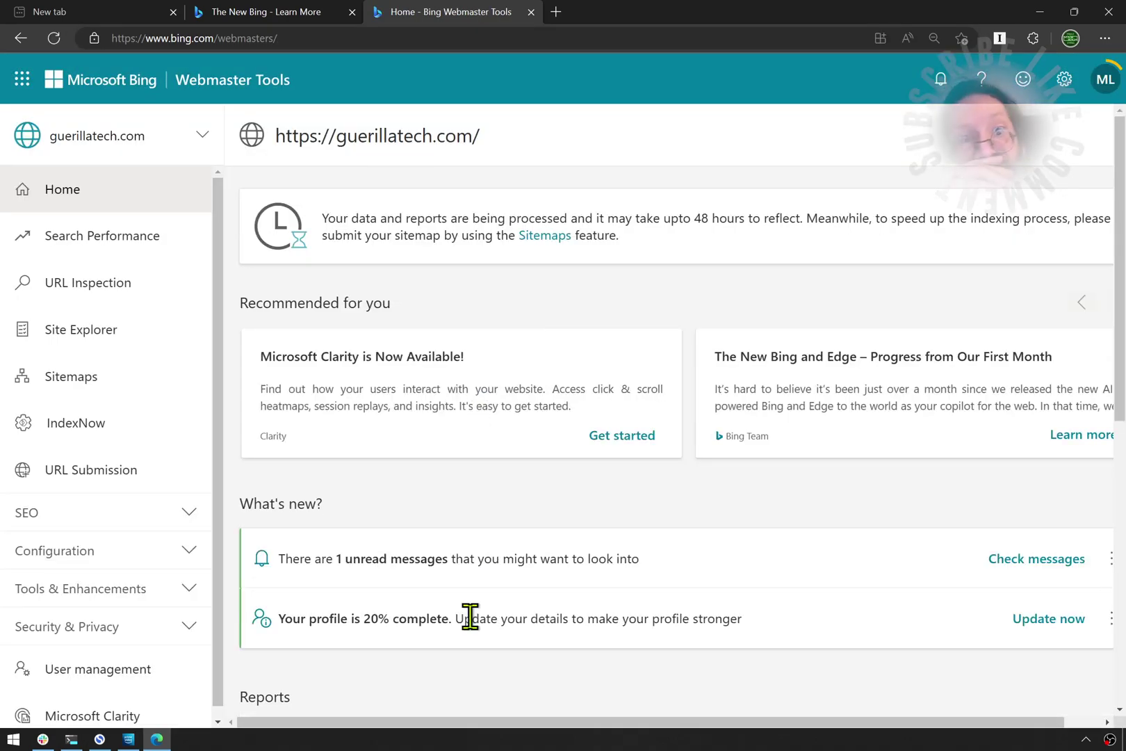
Choose mikelev.in from the site selector.
left_click(203, 134)
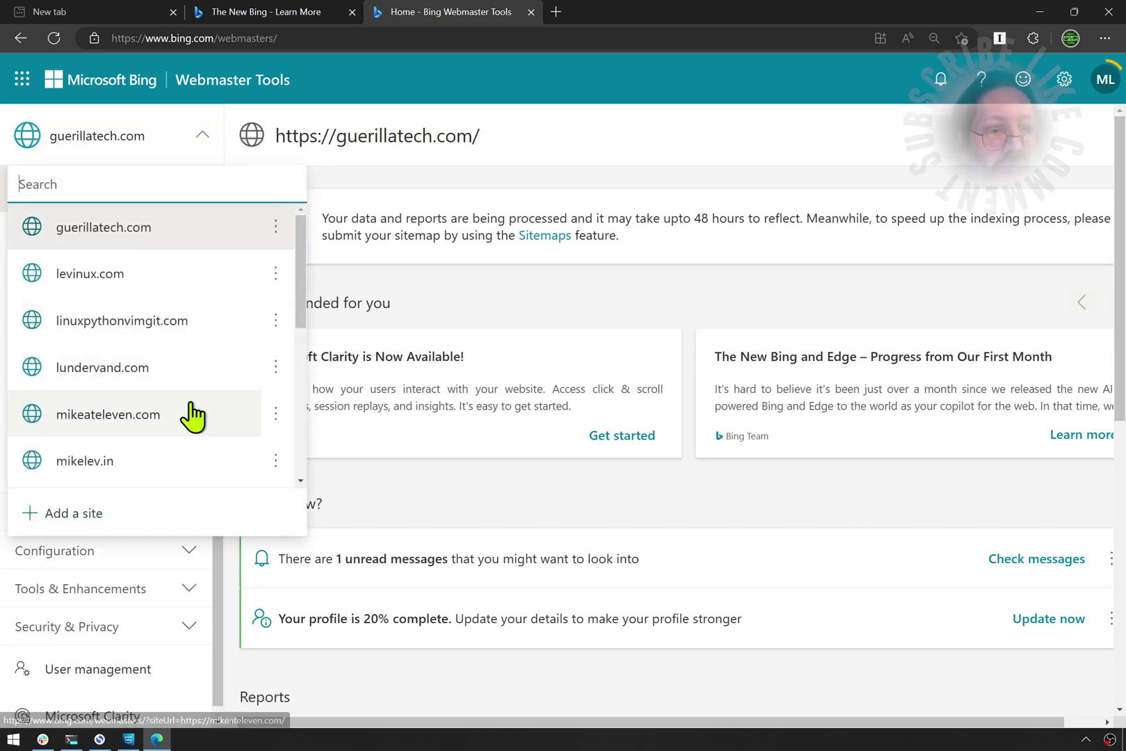
scroll(191, 415, "down", 5)
scroll(193, 415, "up", 5)
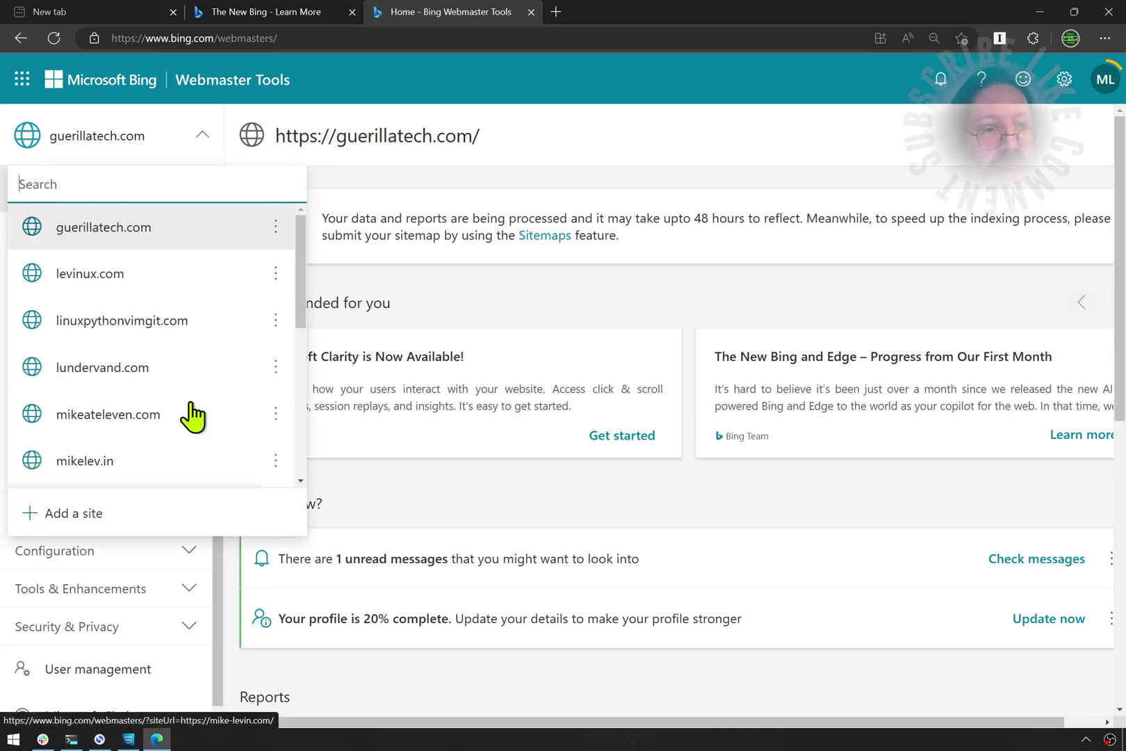
scroll(193, 415, "down", 2)
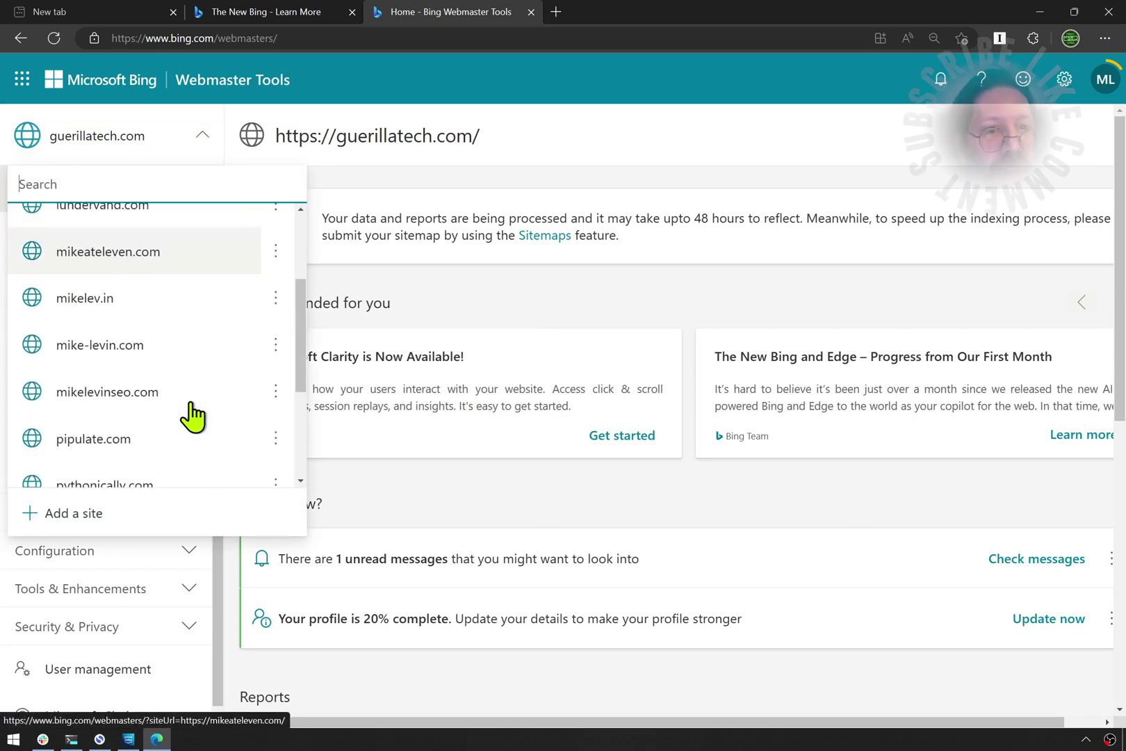
left_click(111, 297)
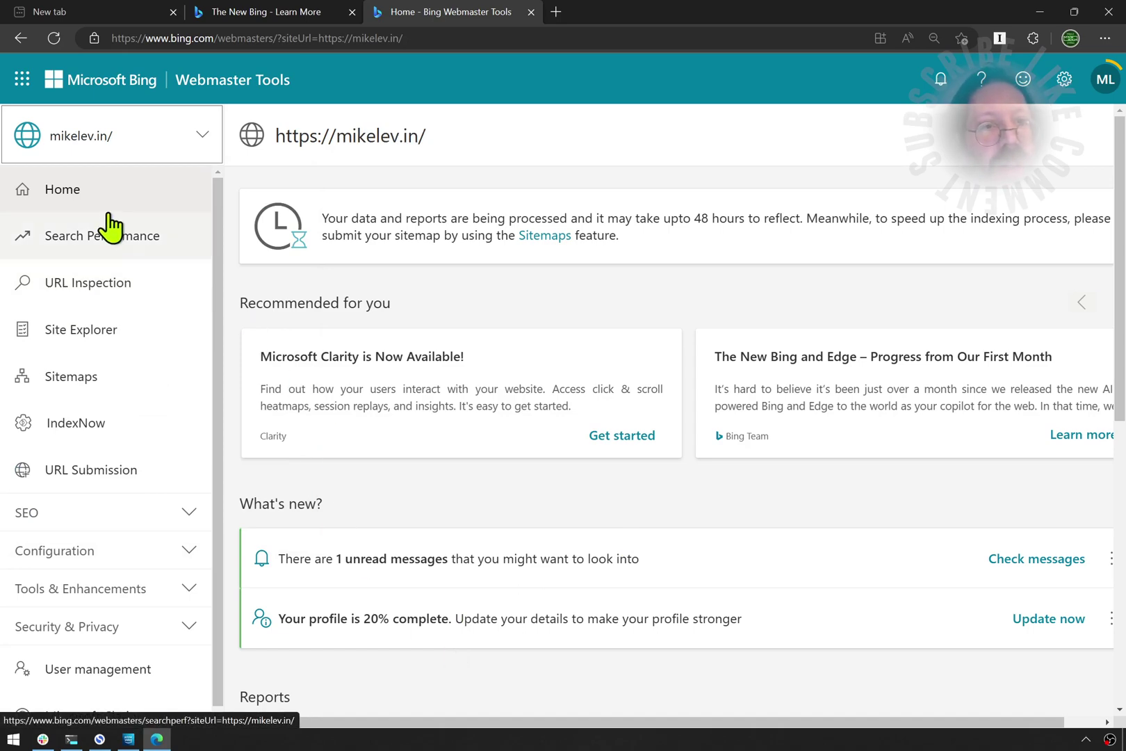
left_click(98, 243)
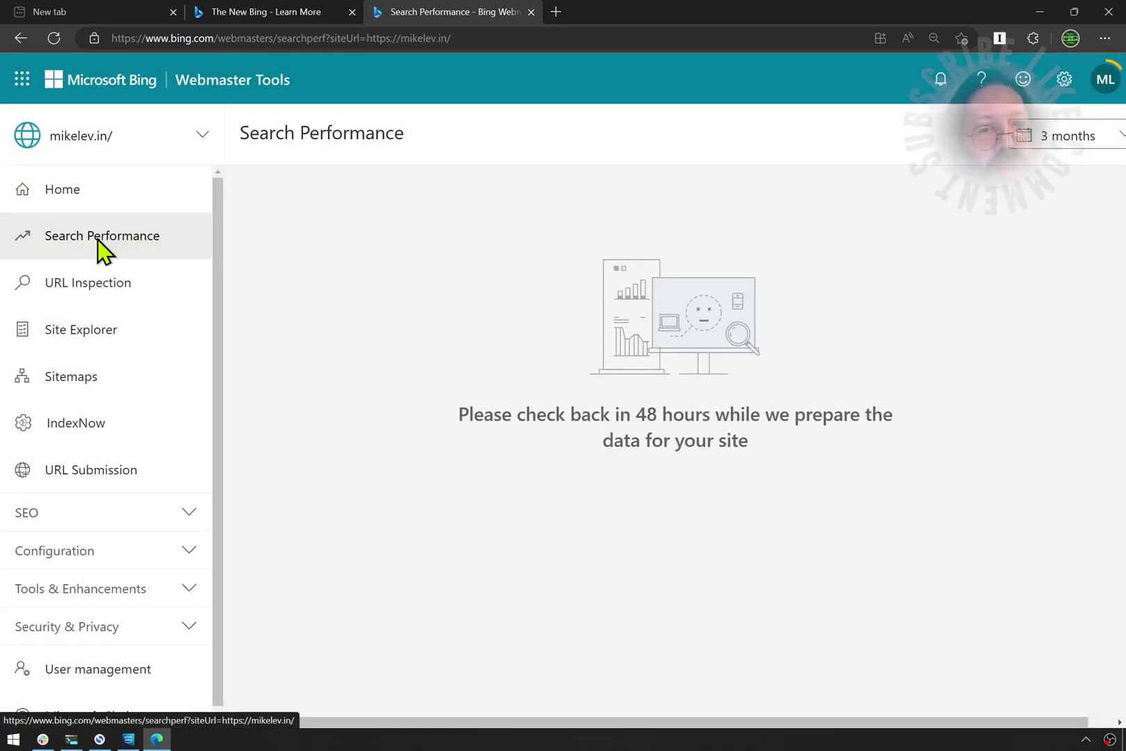
left_click(91, 207)
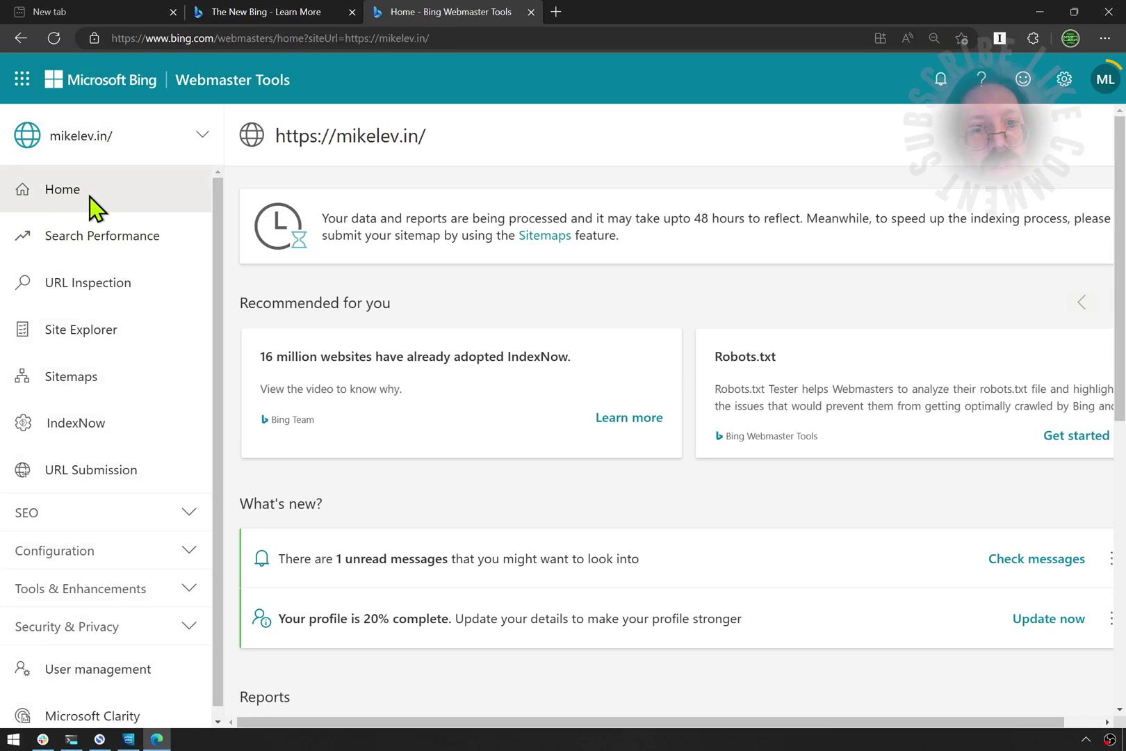
left_click(93, 236)
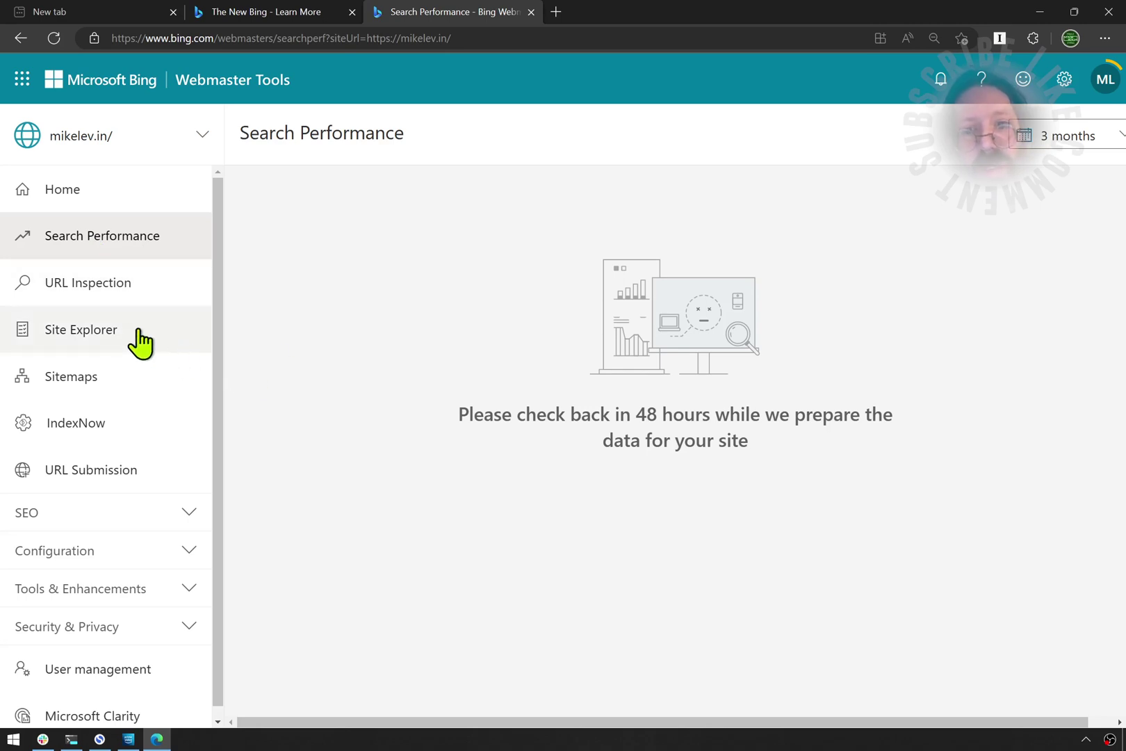
left_click(109, 298)
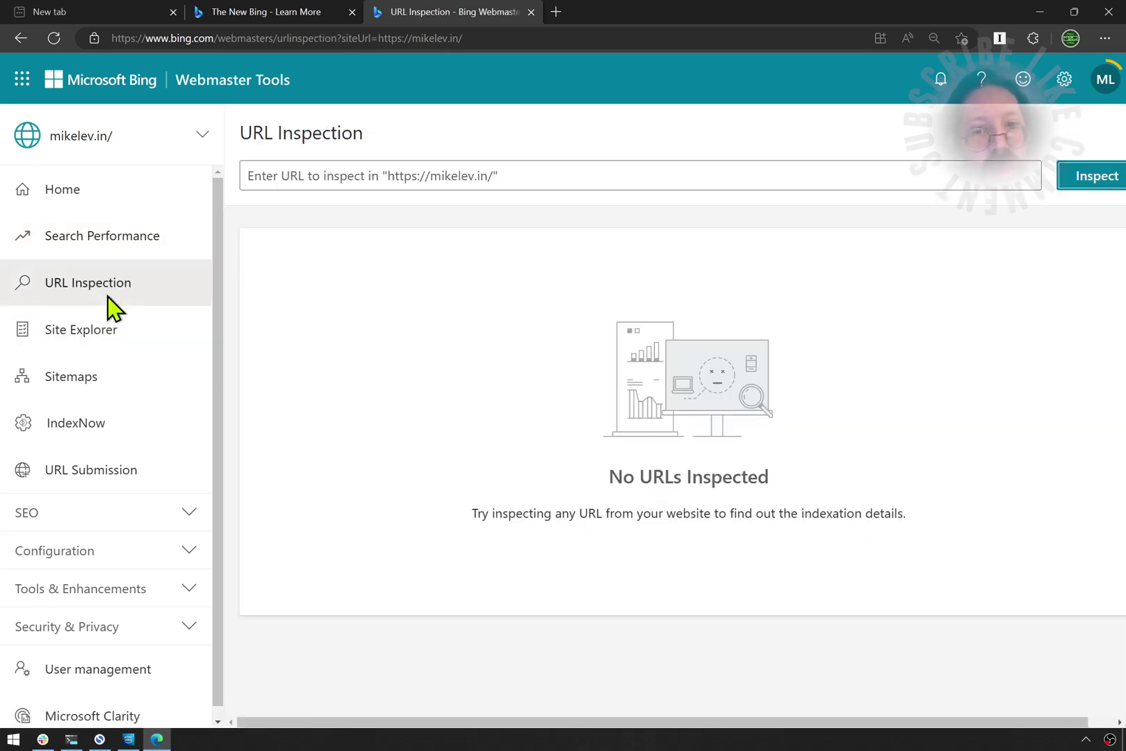
left_click(108, 341)
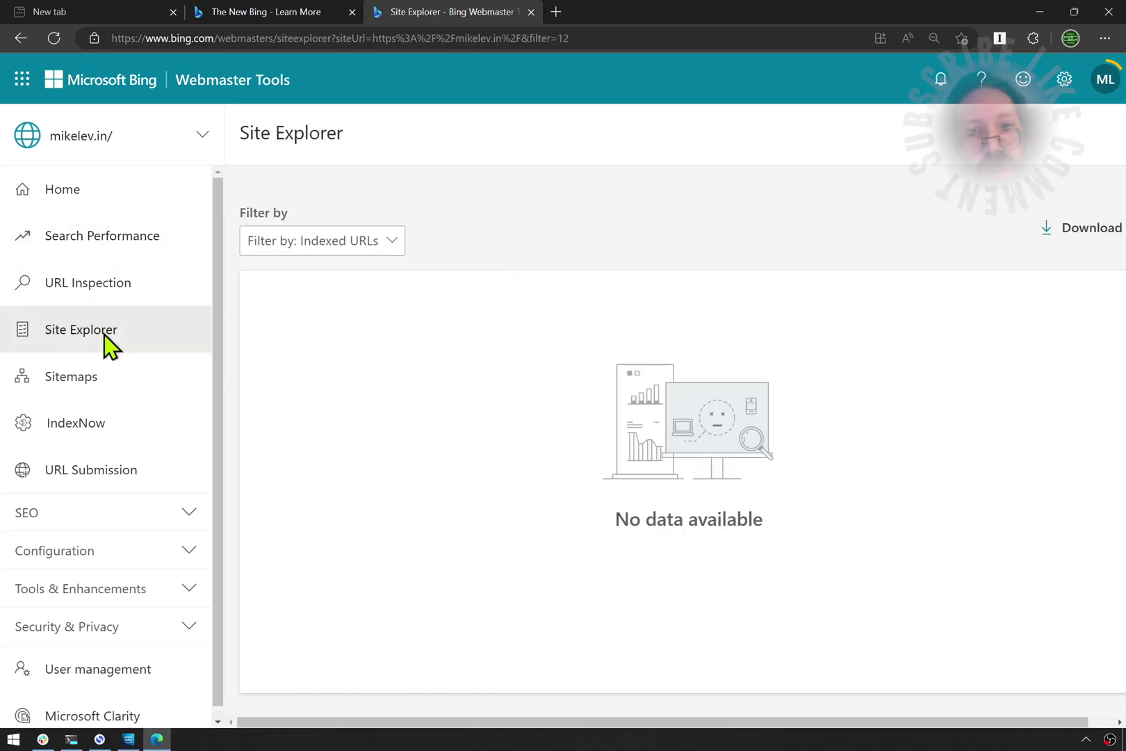
left_click(99, 383)
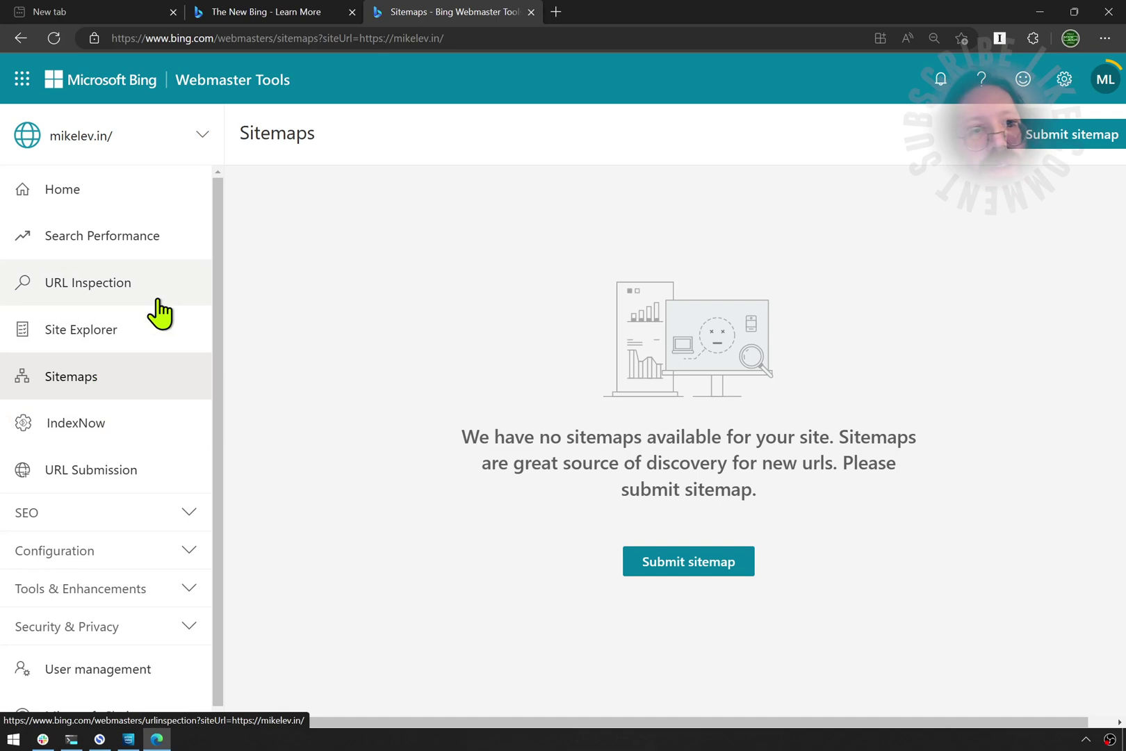
left_click(78, 197)
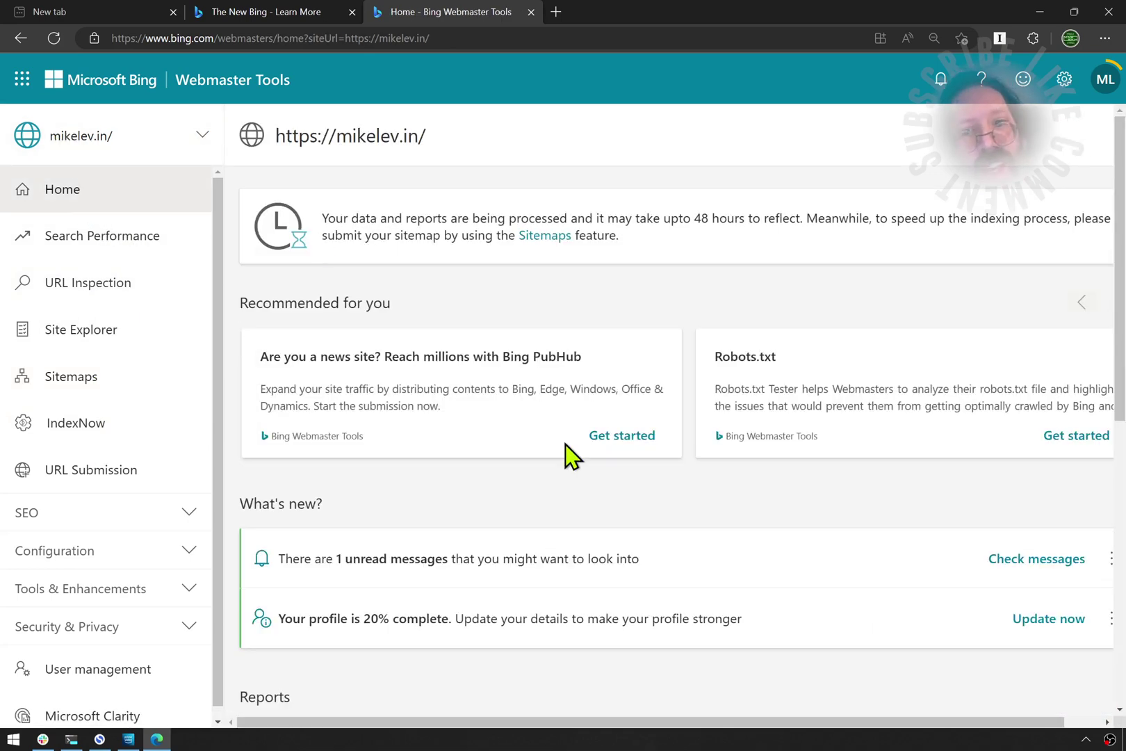